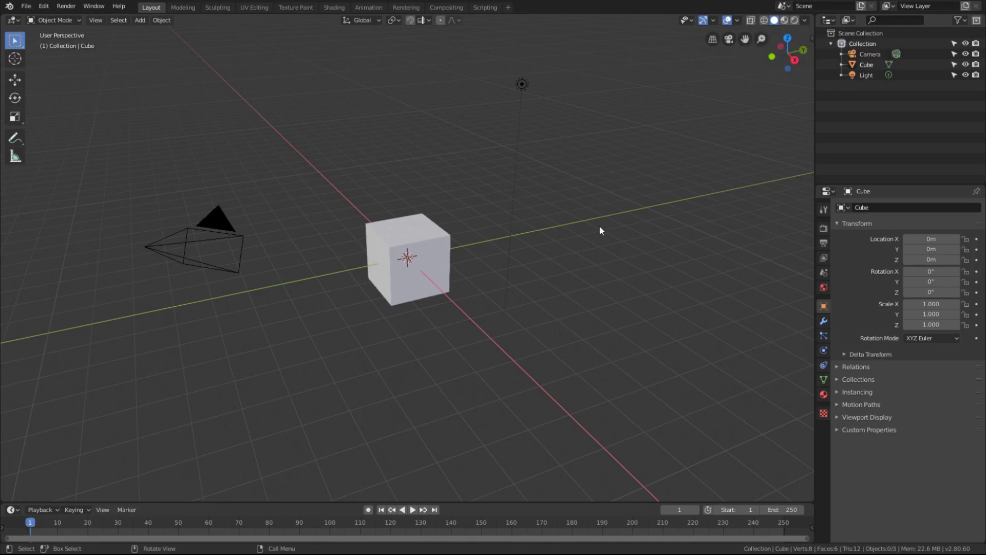
Step: Turn on X-ray and switch the viewport shading to Wireframe
key("alt+z")
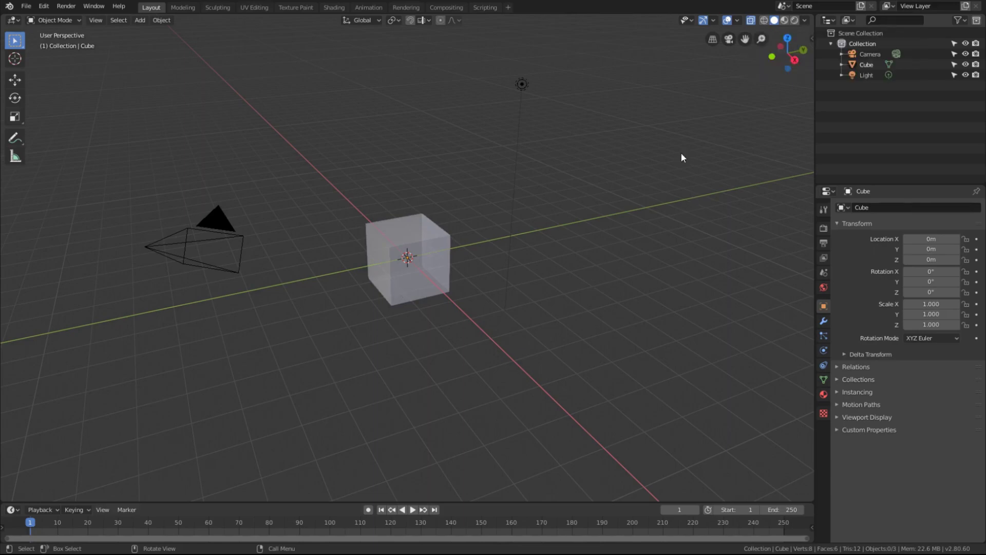
key("z")
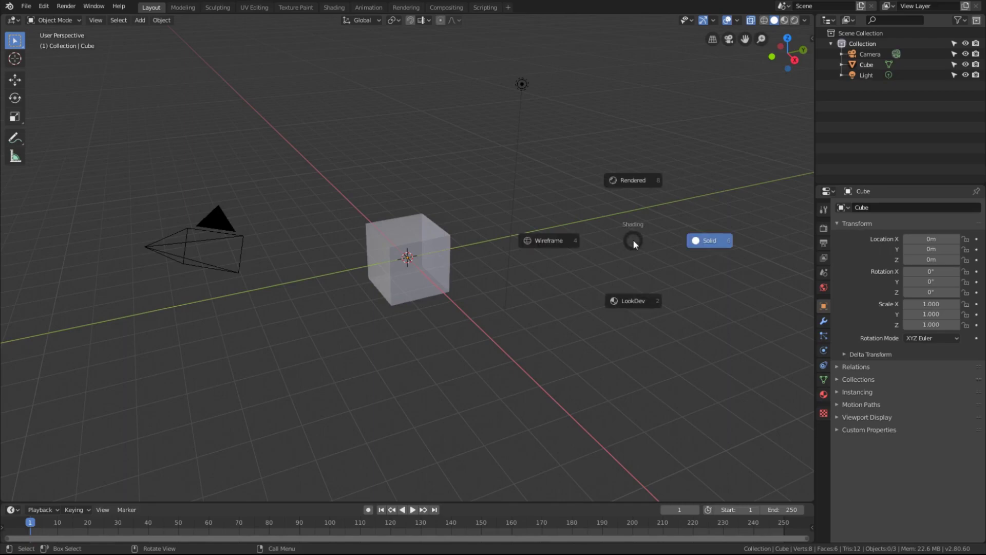
left_click(556, 243)
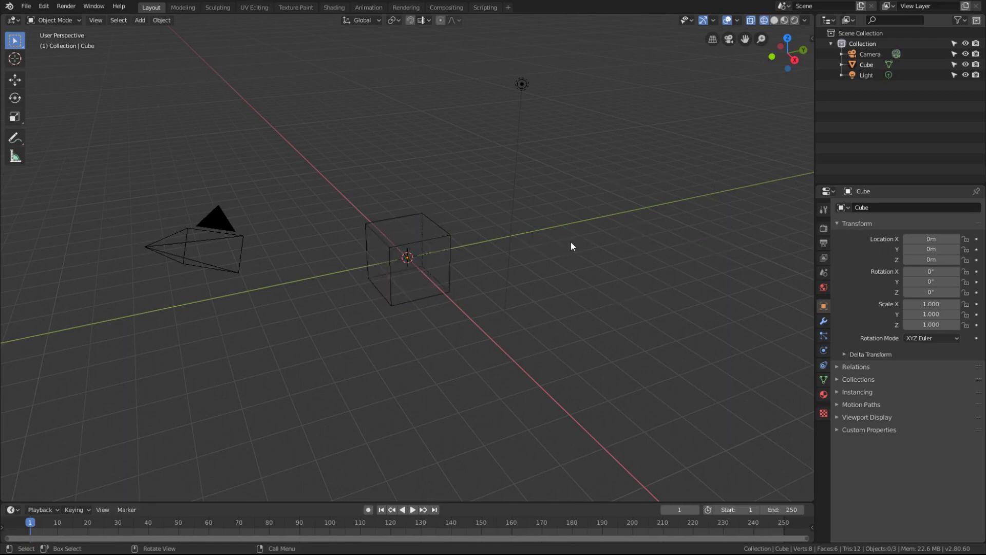
left_click(804, 20)
Step: Split the view into three viewports, widen the middle one, and set the left to Front view
left_click_drag(5, 499, 452, 324)
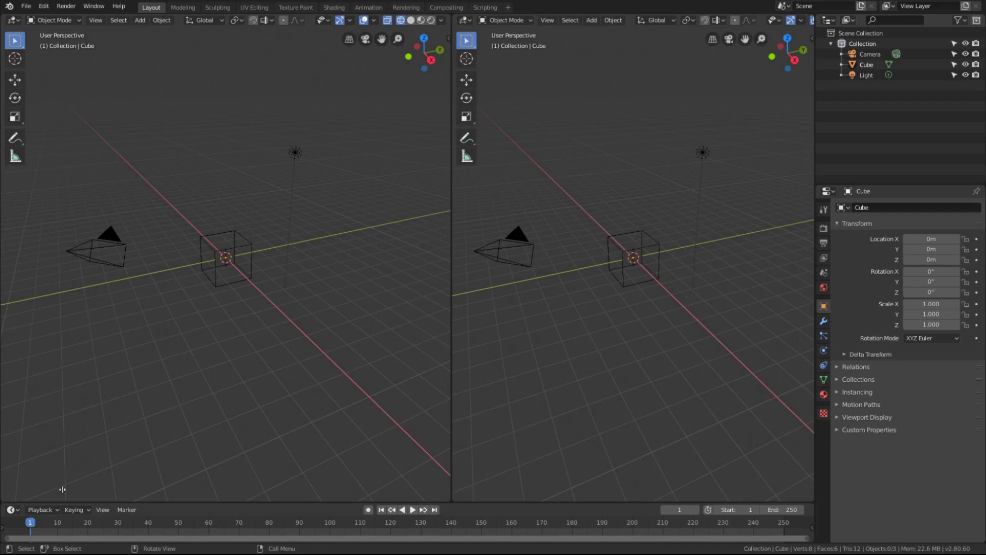
left_click_drag(63, 490, 233, 324)
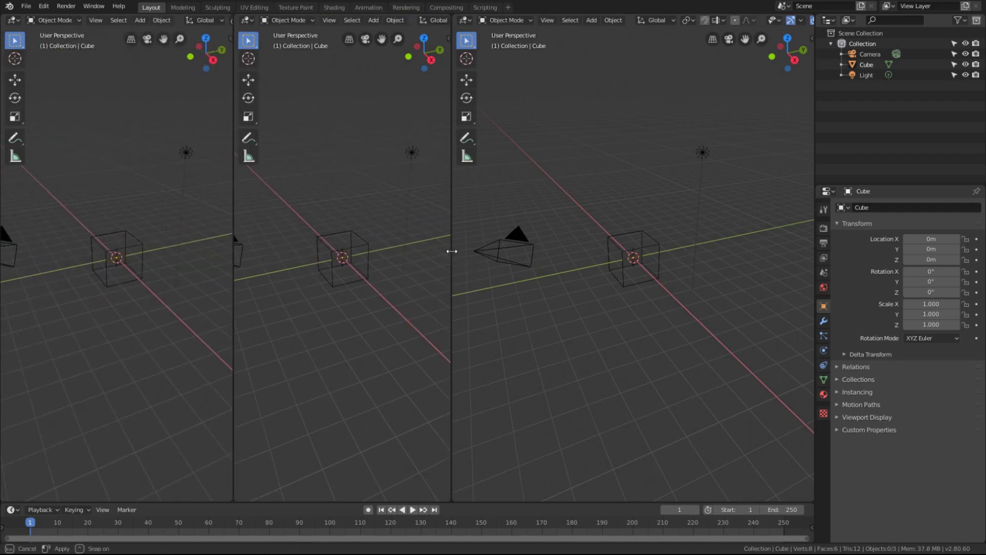
left_click_drag(450, 256, 557, 250)
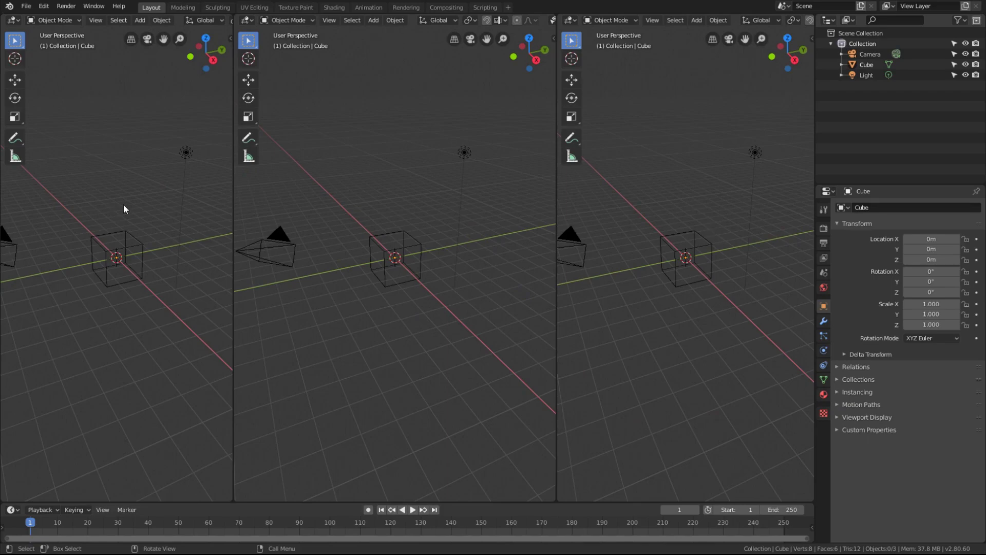
key("KP_1")
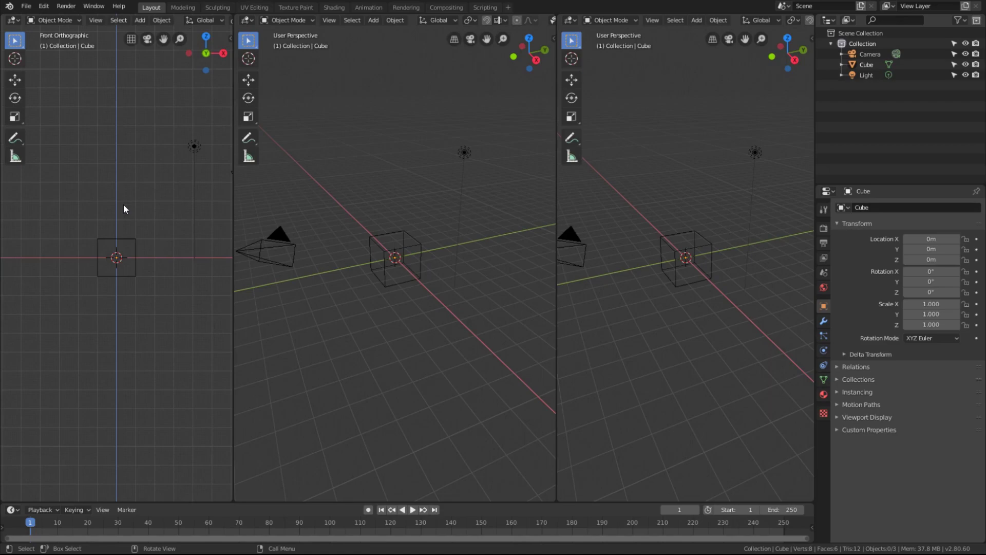
Step: Add Front.jpg as a reference image in the front viewport
left_click(139, 21)
key("shift+a")
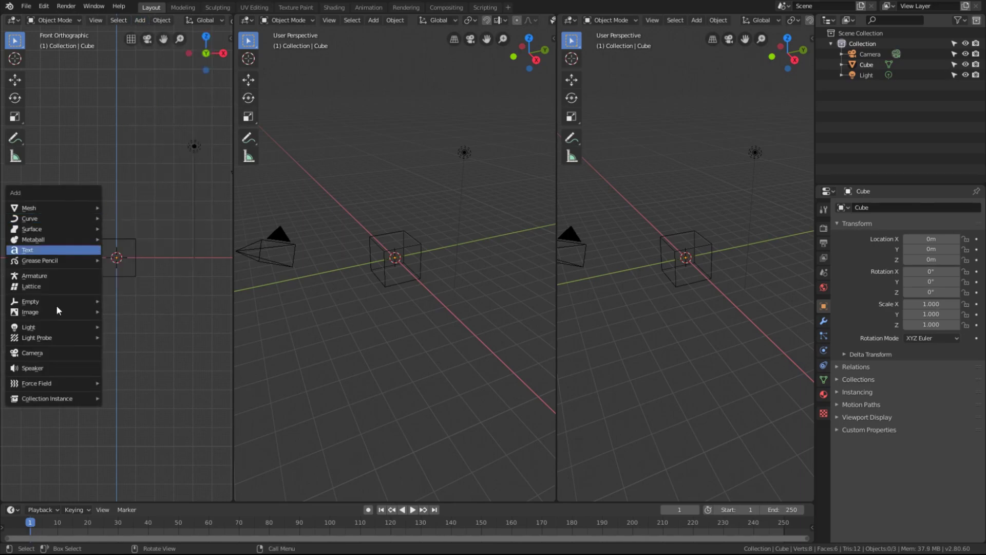
mouse_move(31, 311)
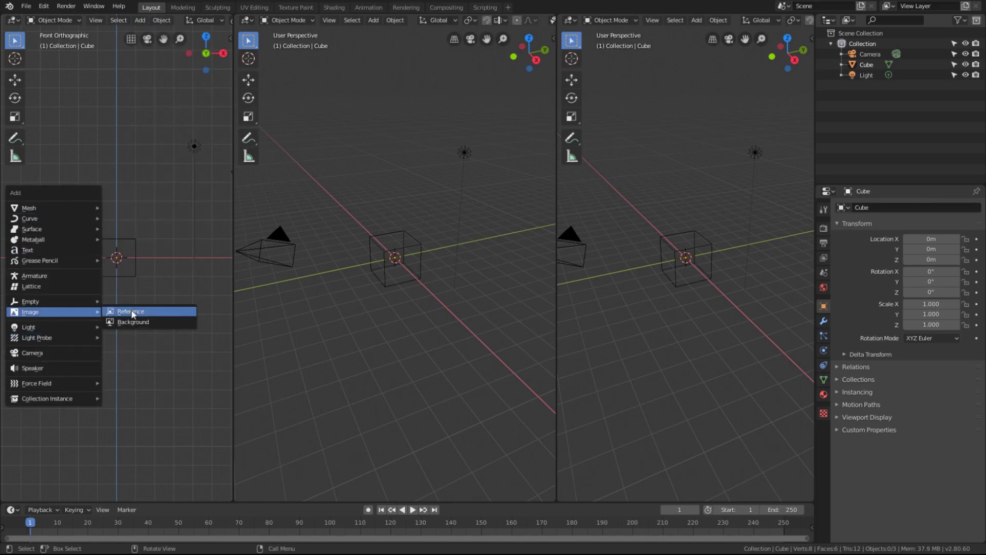
left_click(130, 311)
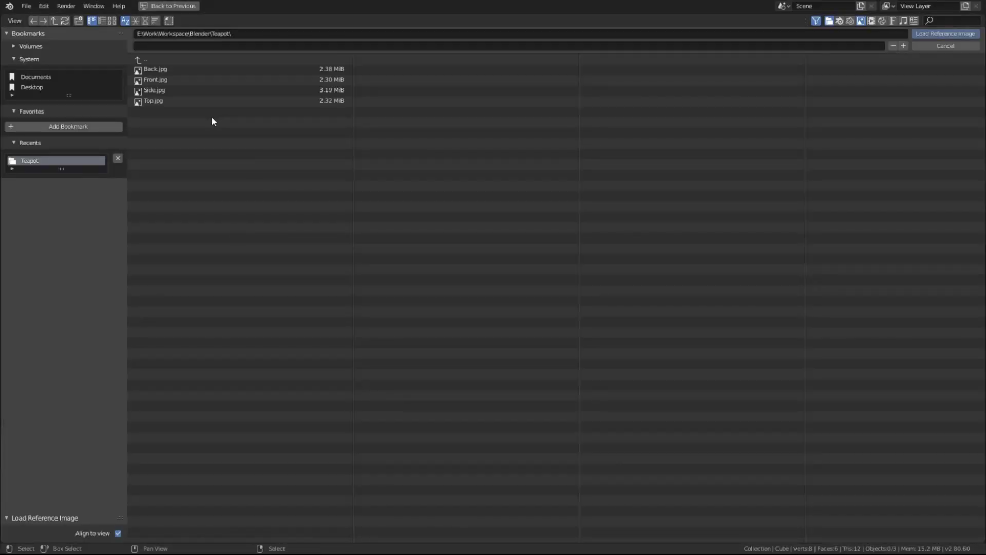
left_click(156, 81)
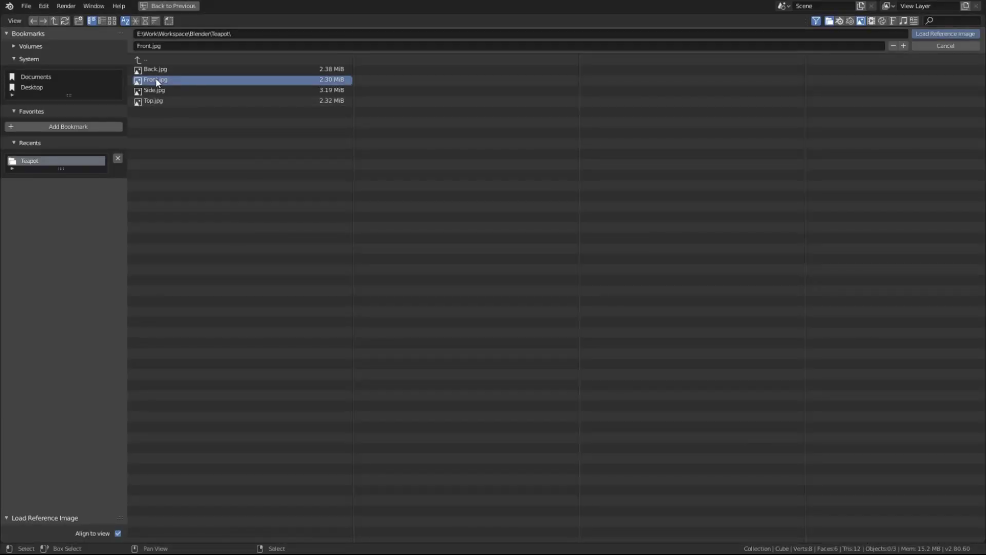
left_click(922, 35)
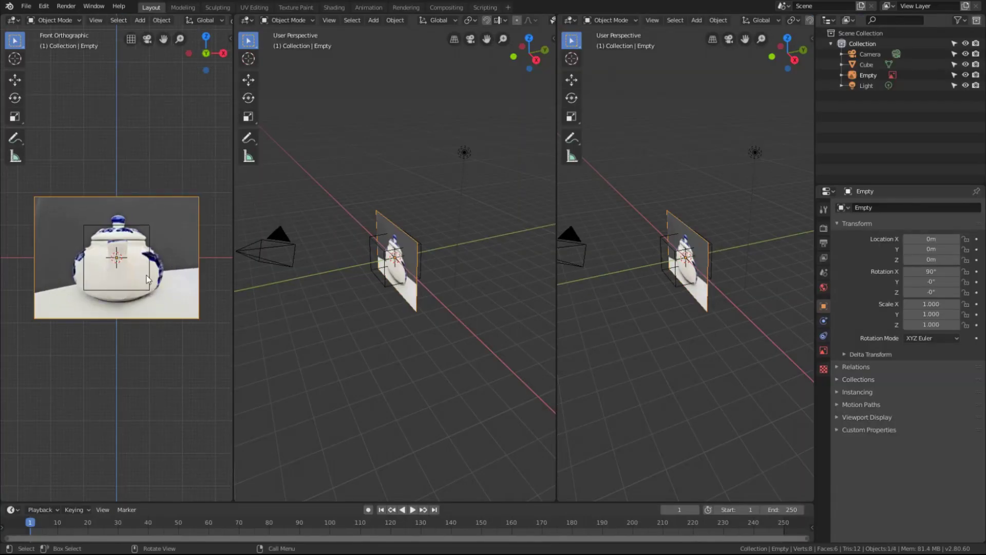
Step: Rename the reference Empty to Front and set the middle viewport to Right view
double_click(875, 77)
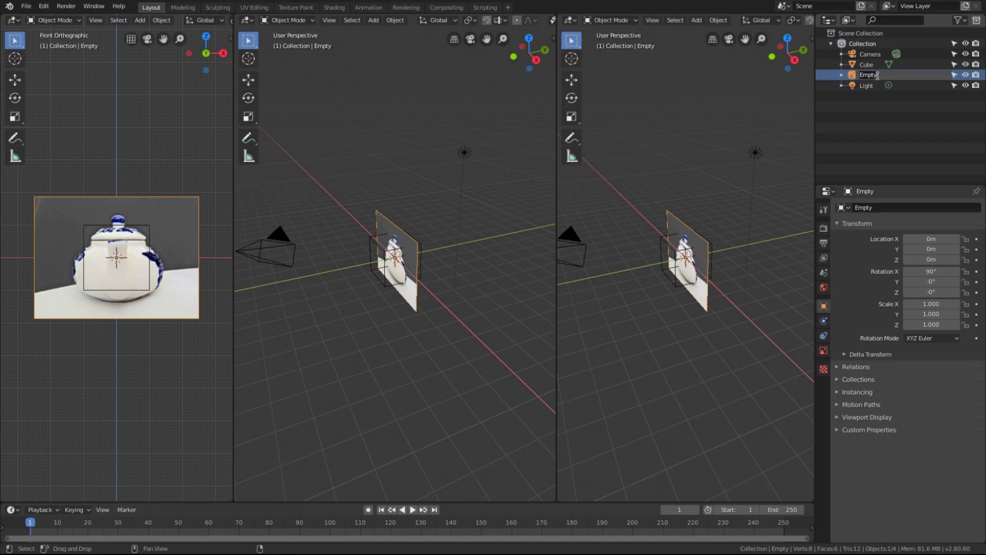
type("Front")
key("Return")
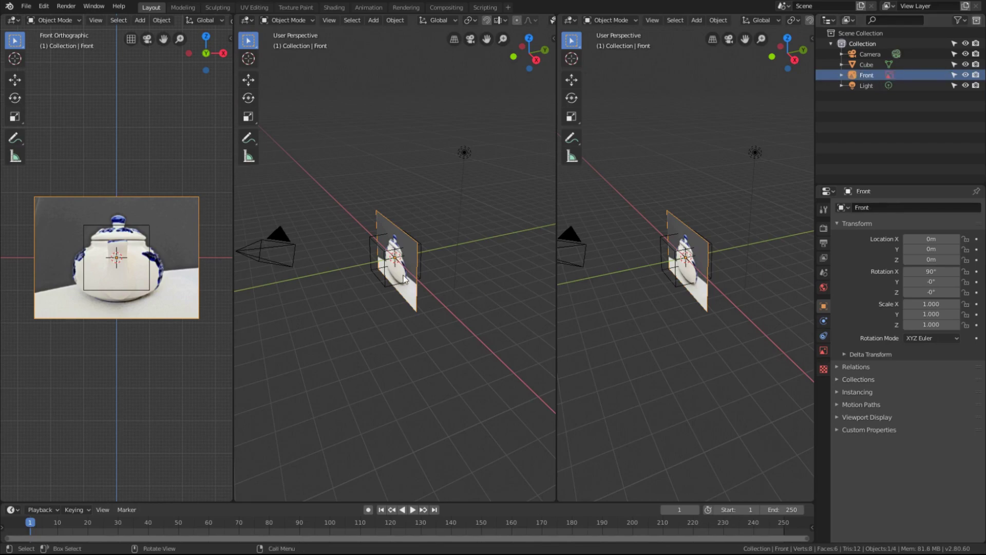
key("KP_3")
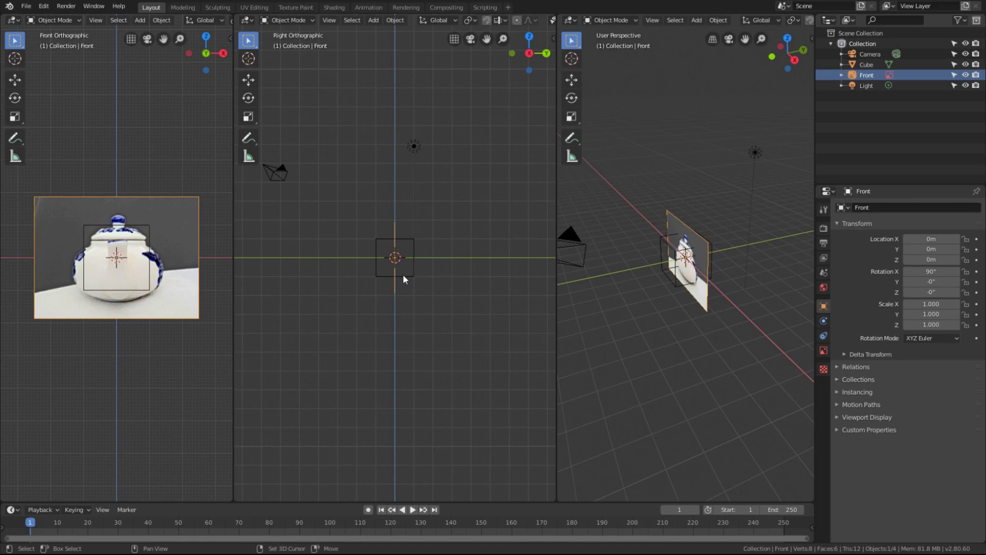
key("shift+a")
Step: Load Side.jpg as a reference image in the right view and rename it Side
left_click(377, 22)
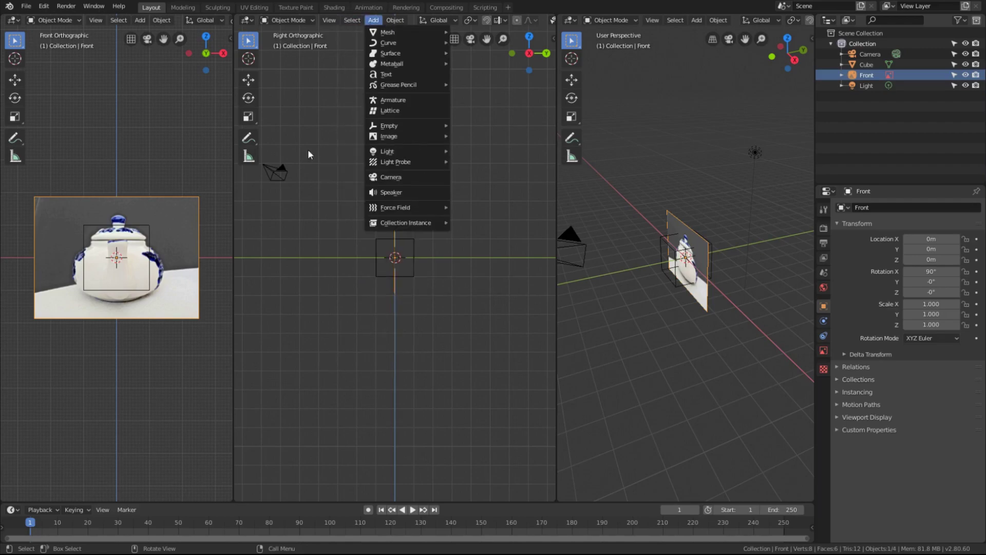
key("shift")
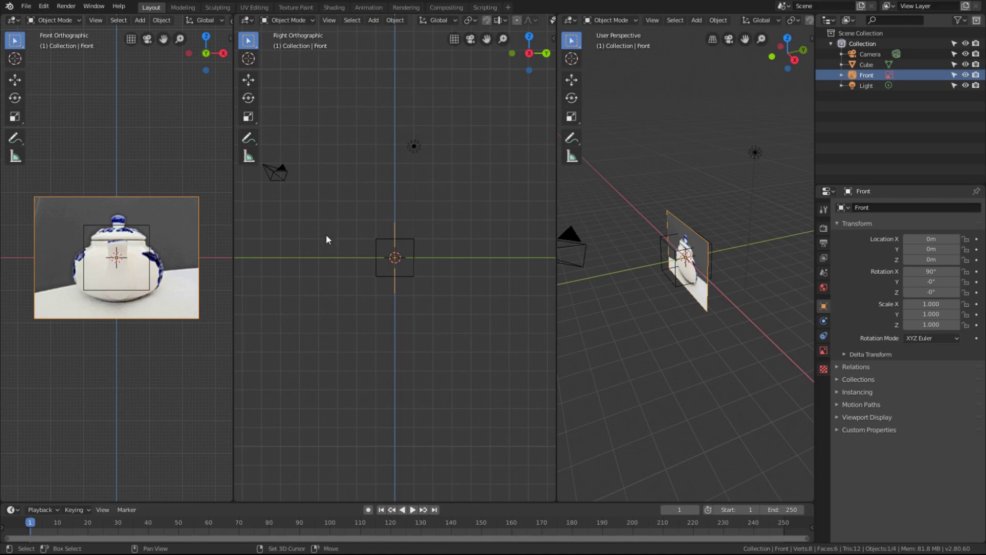
key("shift+a")
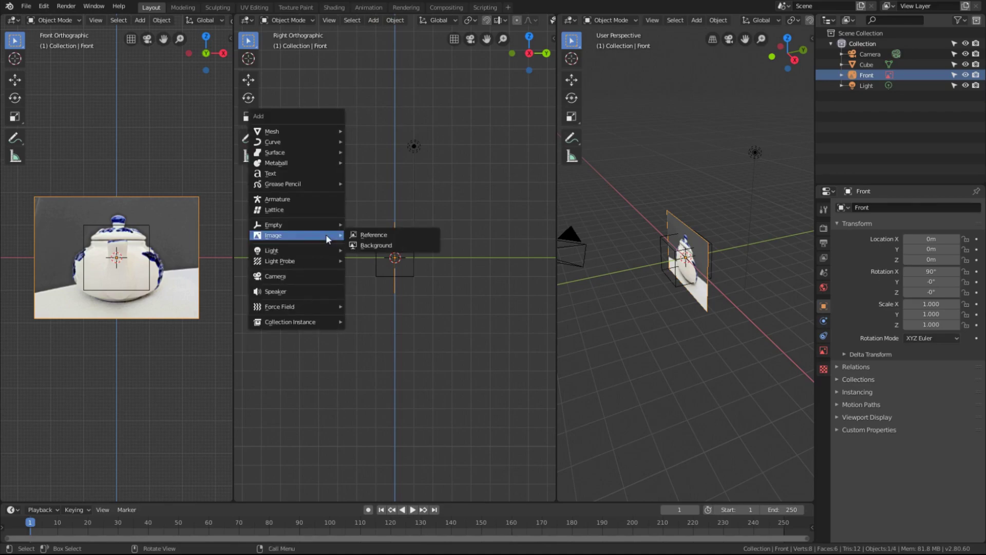
left_click(382, 235)
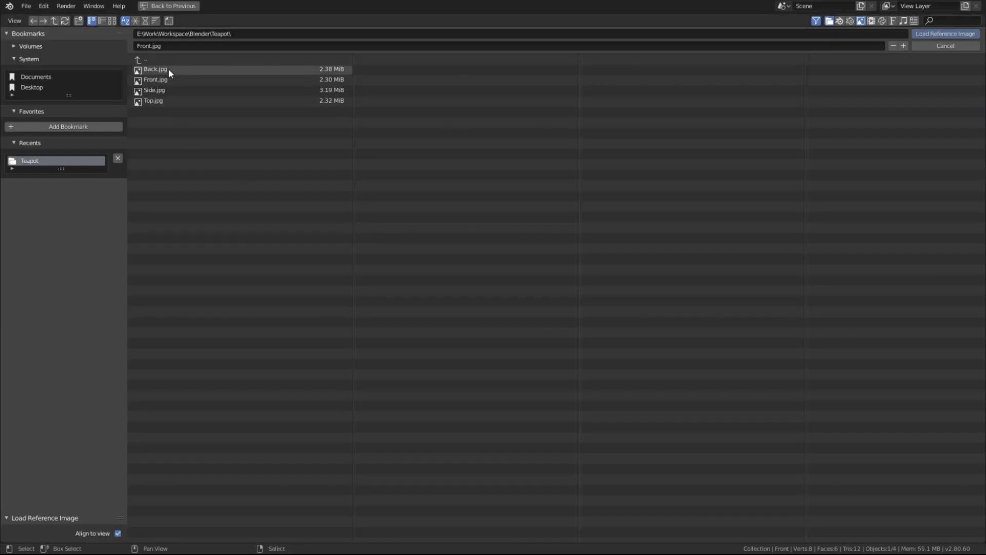
left_click(157, 89)
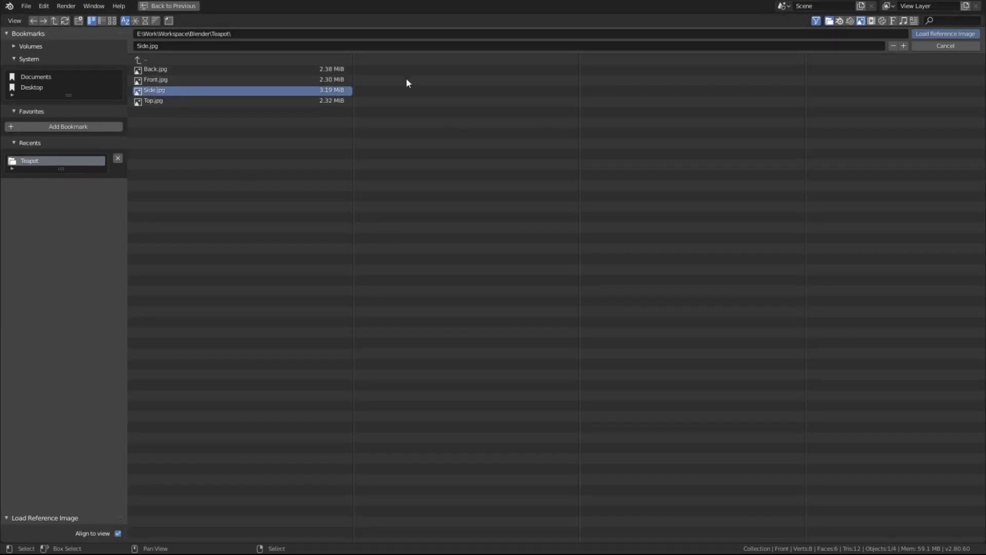
left_click(940, 34)
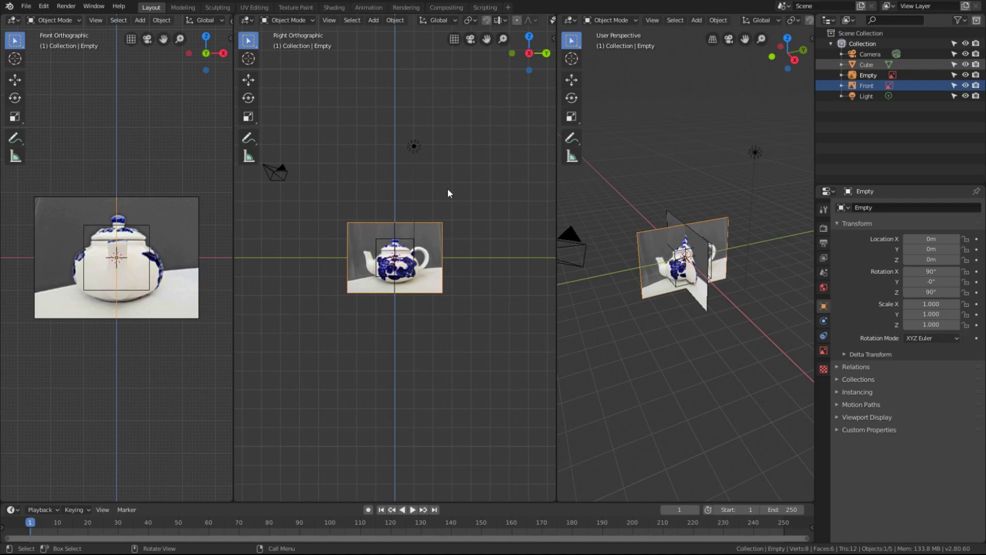
double_click(870, 76)
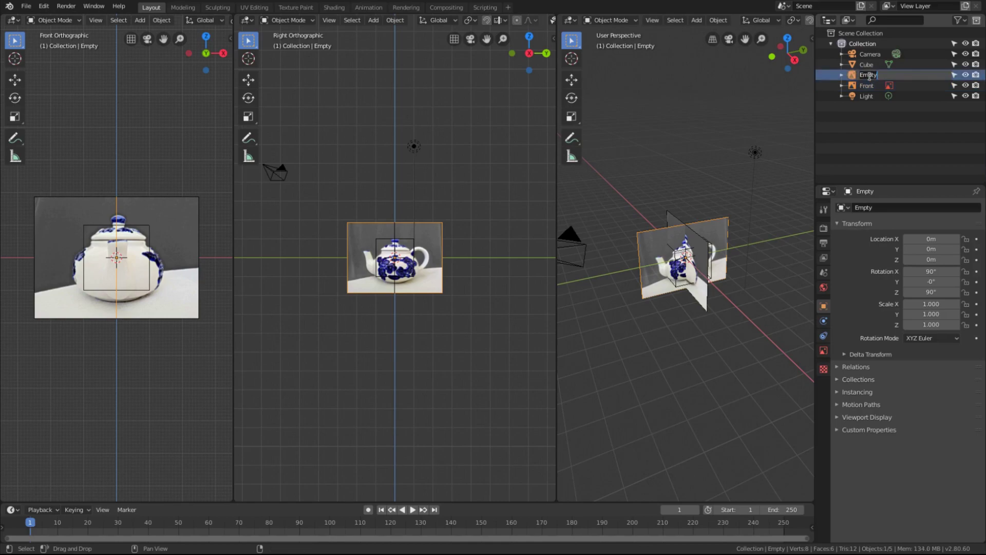
type("Side")
key("Return")
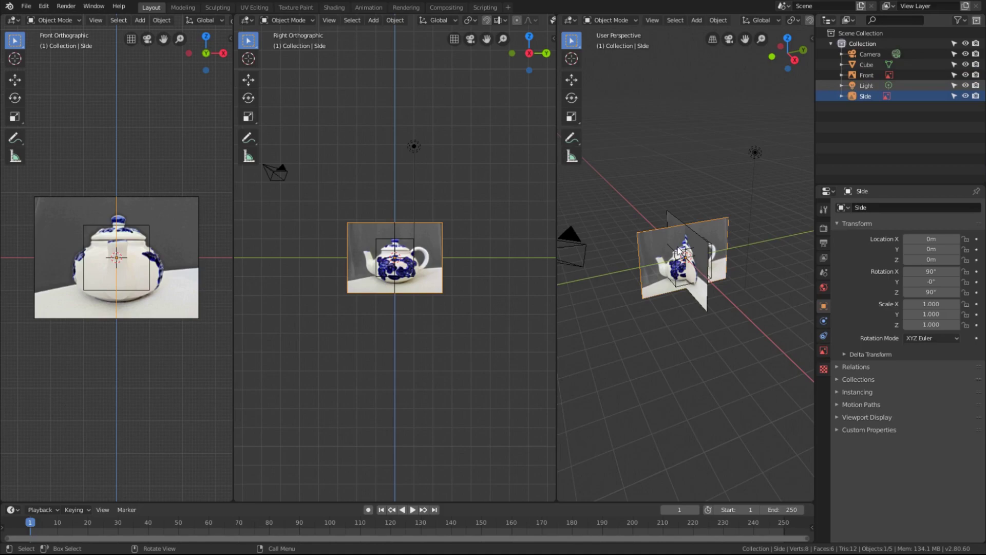
Step: Set the right viewport to Top view and add Top.jpg as a reference image
key("KP_7")
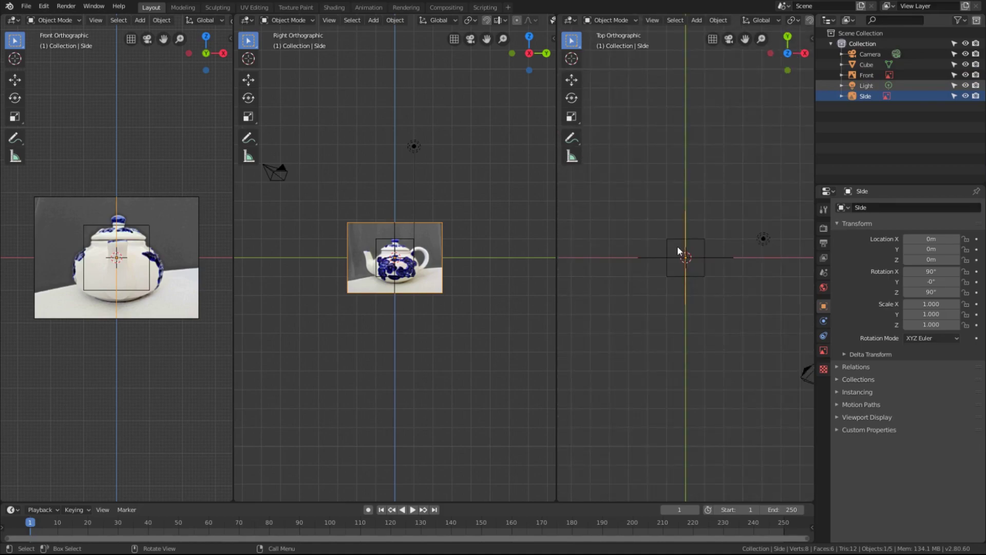
key("shift+a")
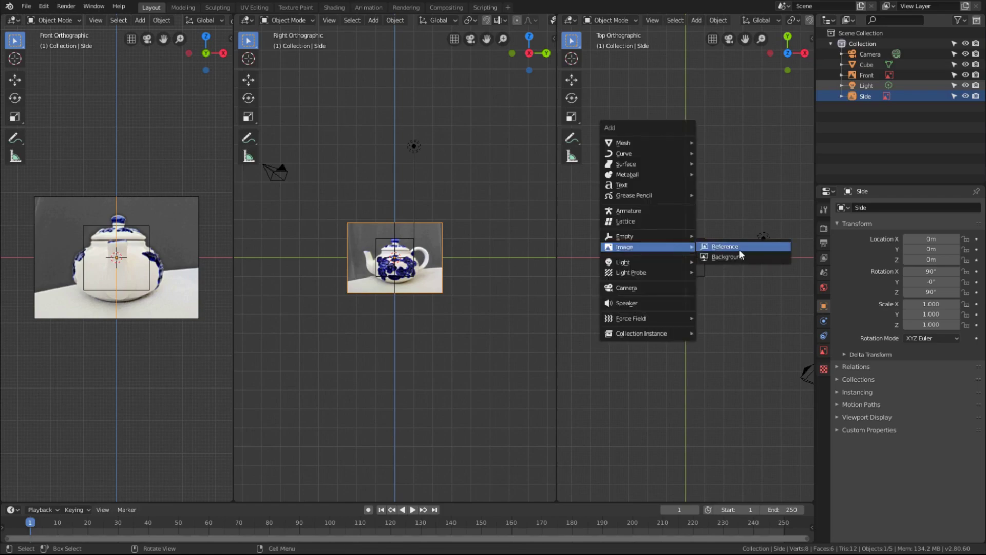
left_click(740, 249)
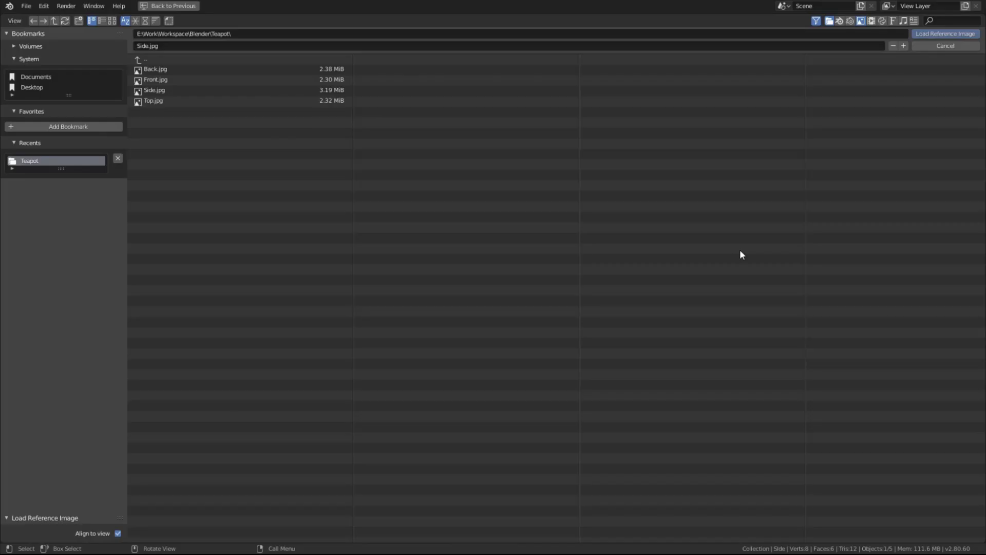
left_click(158, 103)
left_click(930, 34)
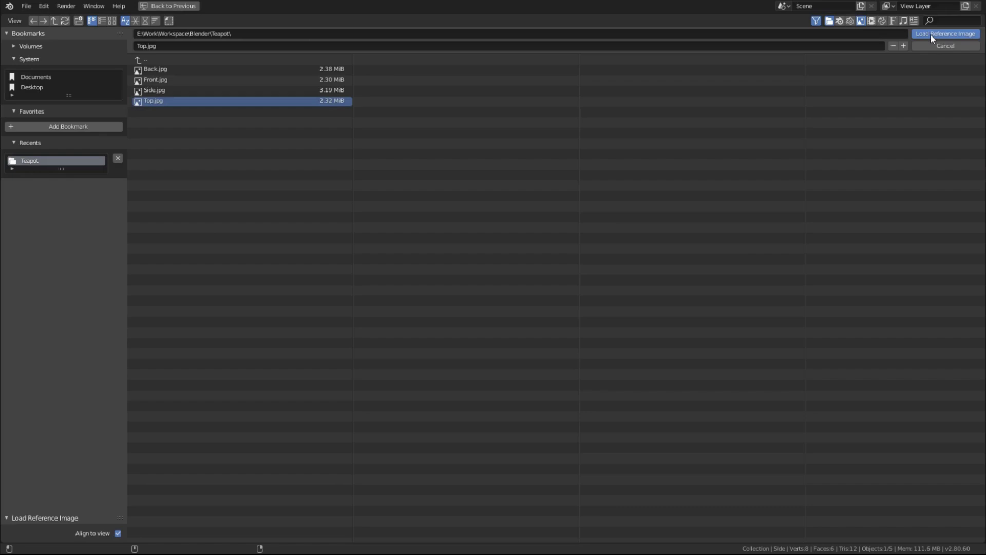
scroll(689, 327, "up", 4)
scroll(431, 277, "up", 3)
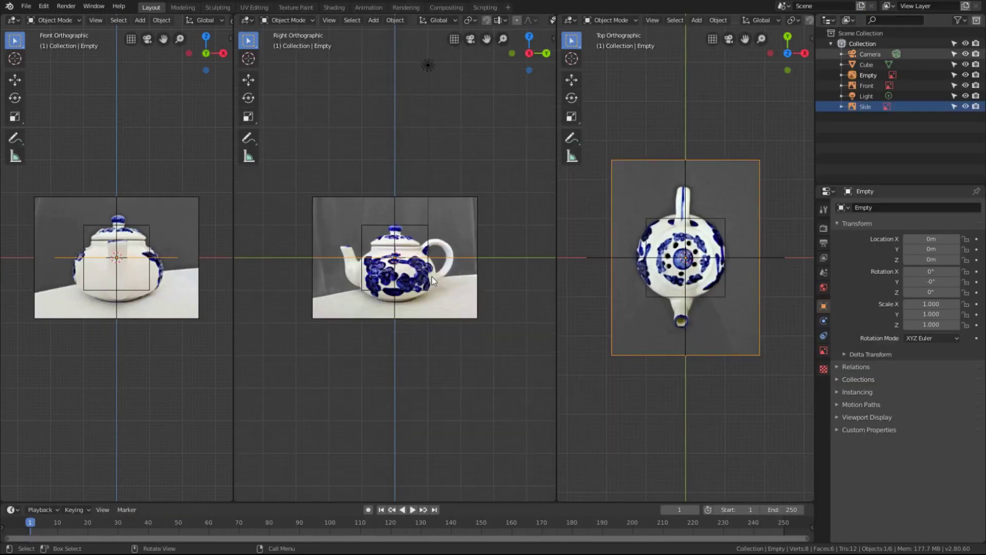
scroll(394, 233, "up", 1)
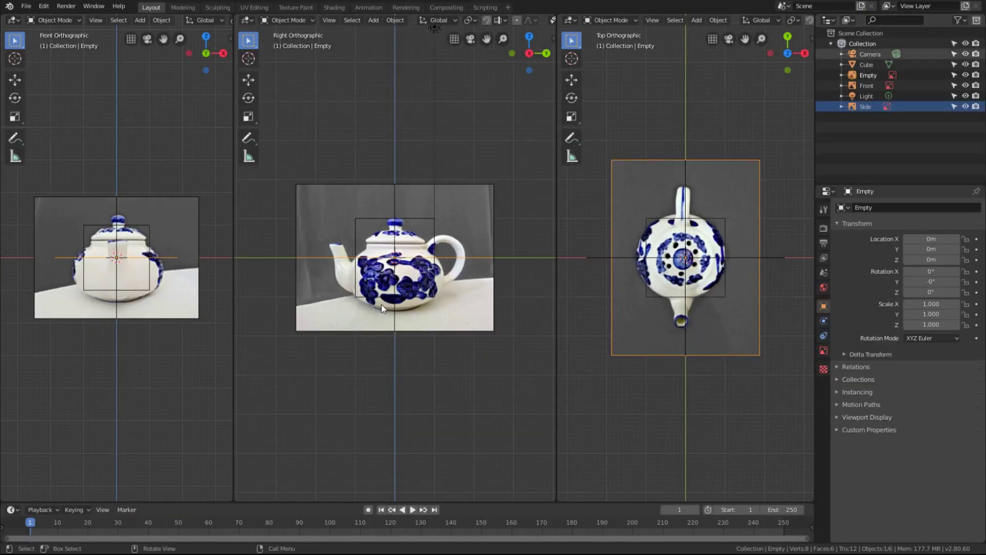
scroll(126, 292, "up", 1)
scroll(125, 292, "up", 1)
scroll(126, 293, "down", 1)
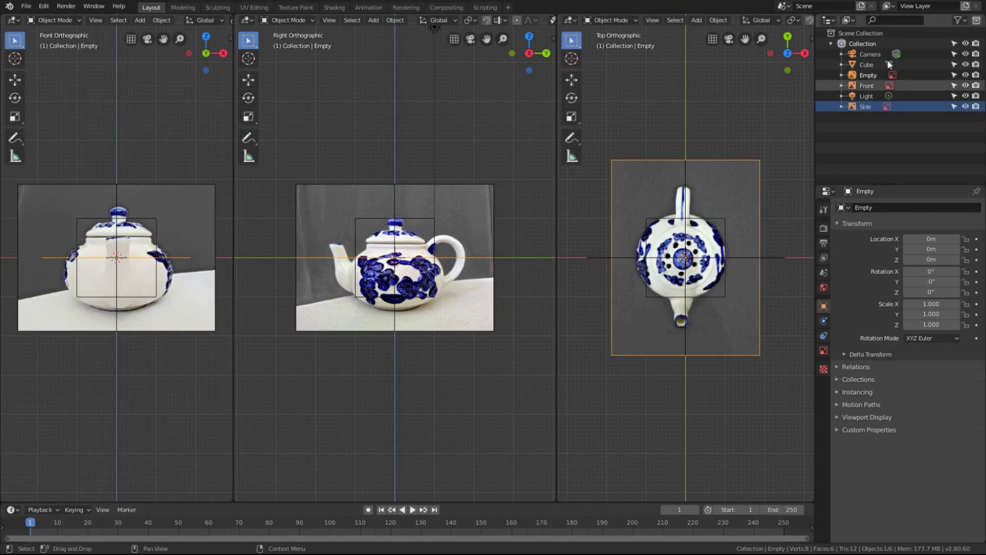
Step: Rename the top-view reference Empty to Top and click through the Outliner items
double_click(879, 75)
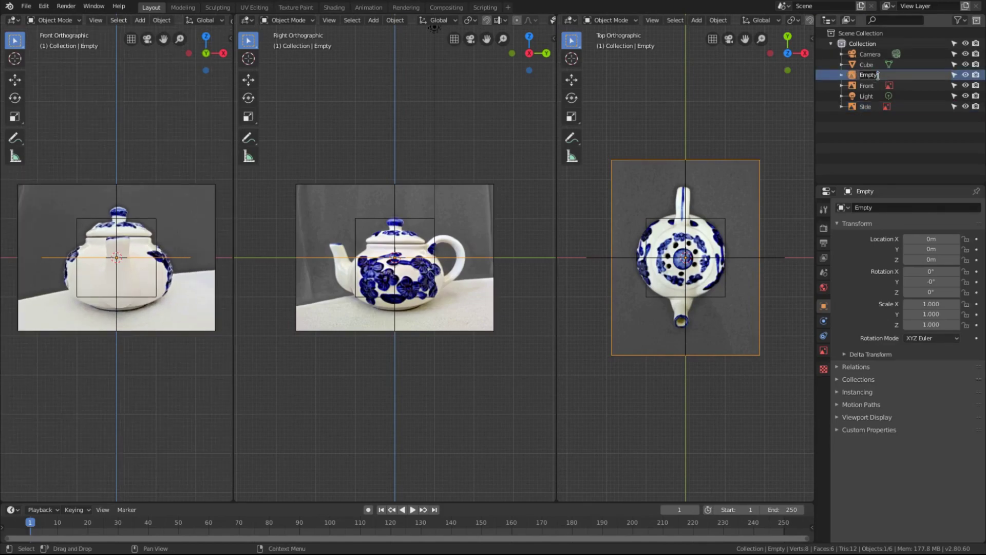
type("Top")
key("Return")
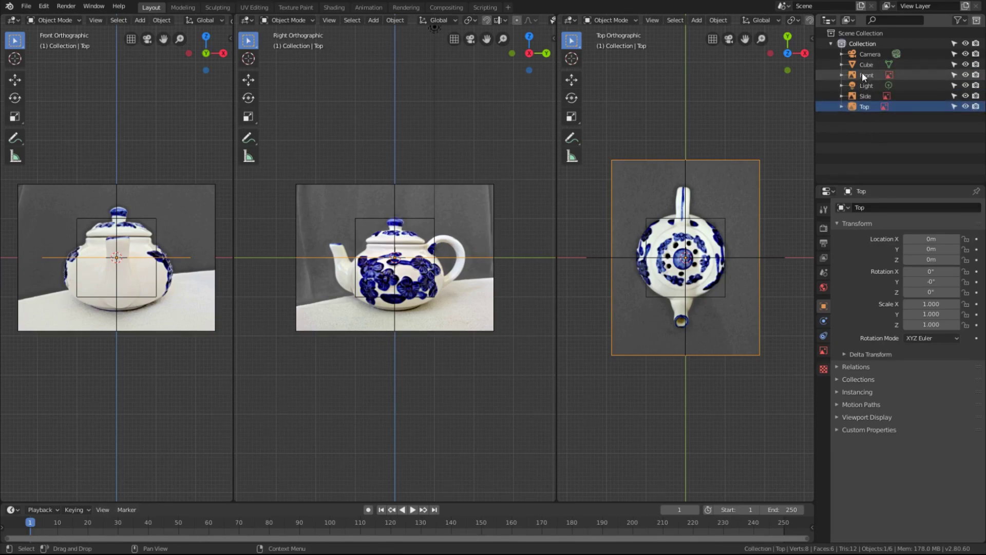
left_click(862, 73)
left_click(866, 95)
left_click(867, 107)
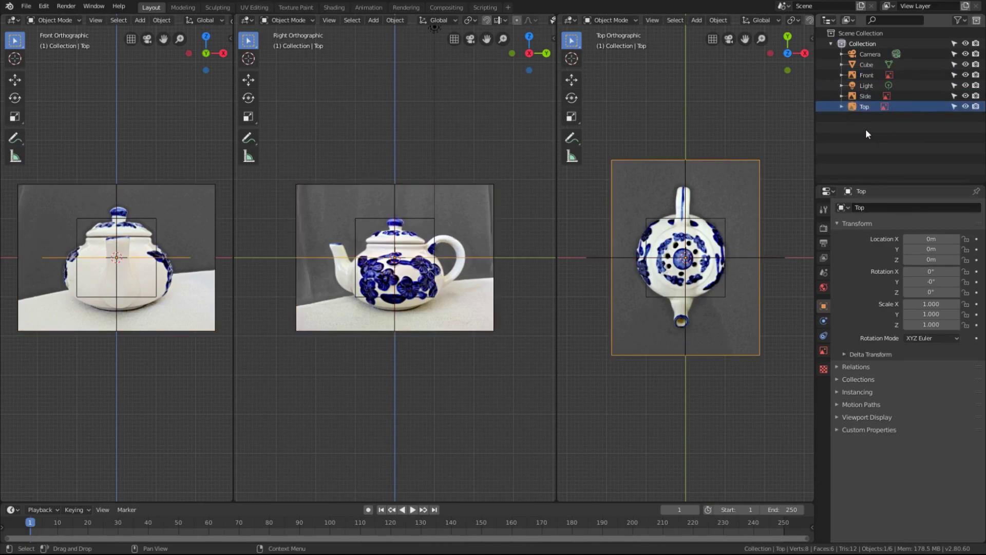
right_click(858, 125)
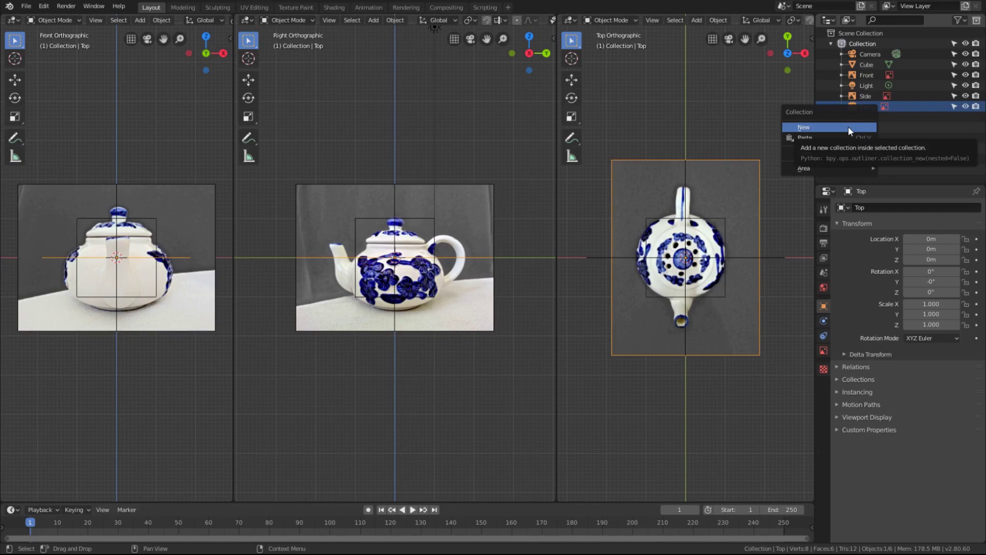
Step: Create a new collection in the Outliner and name it Reference
left_click(842, 129)
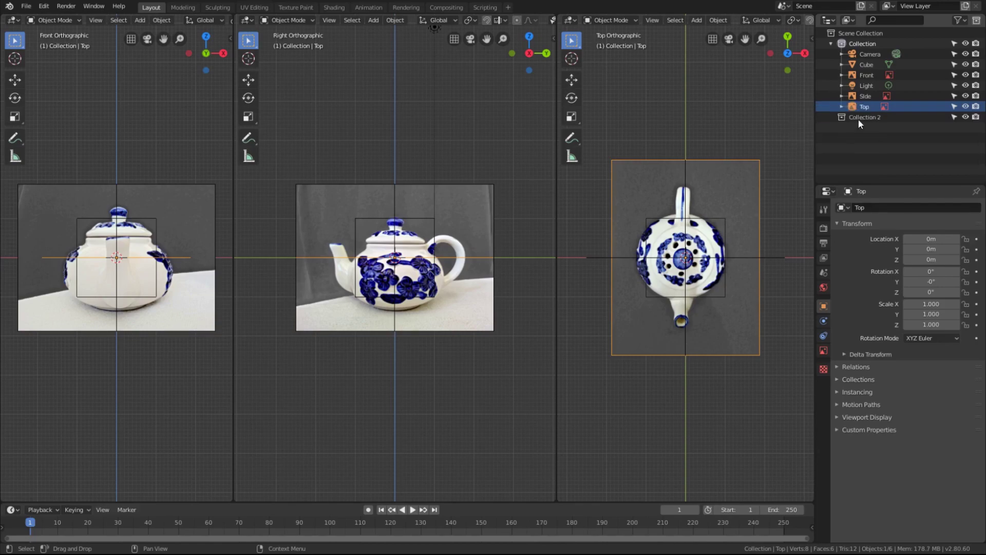
double_click(869, 115)
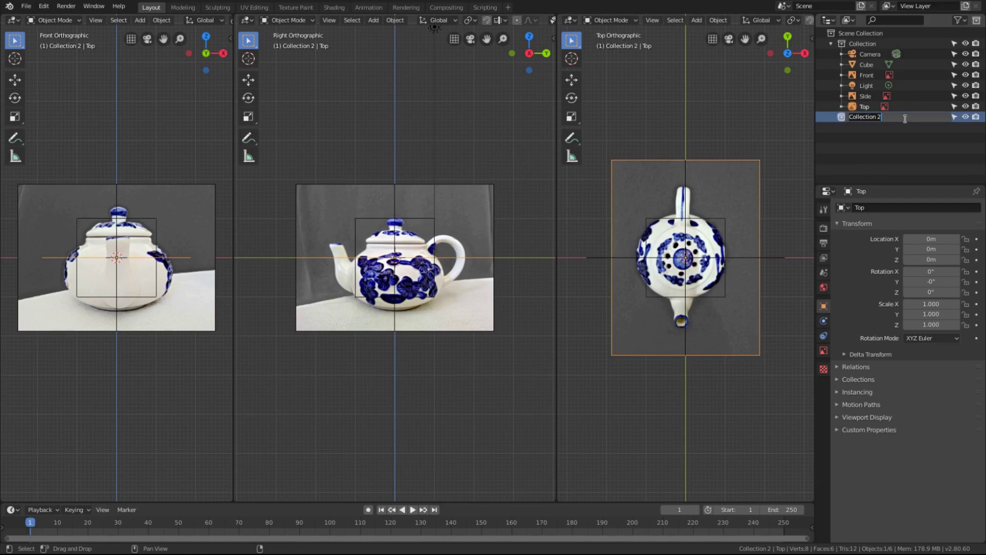
type("Refrence")
type("e")
key("Return")
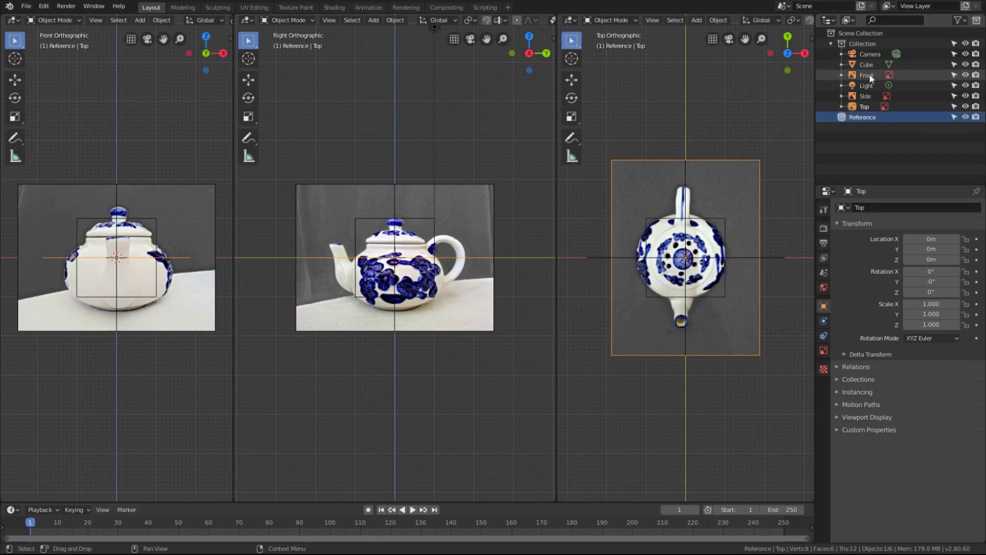
Step: Move Front, Side and Top into Reference and turn off its viewport selectability
left_click(868, 97, "ctrl")
left_click(867, 77, "ctrl")
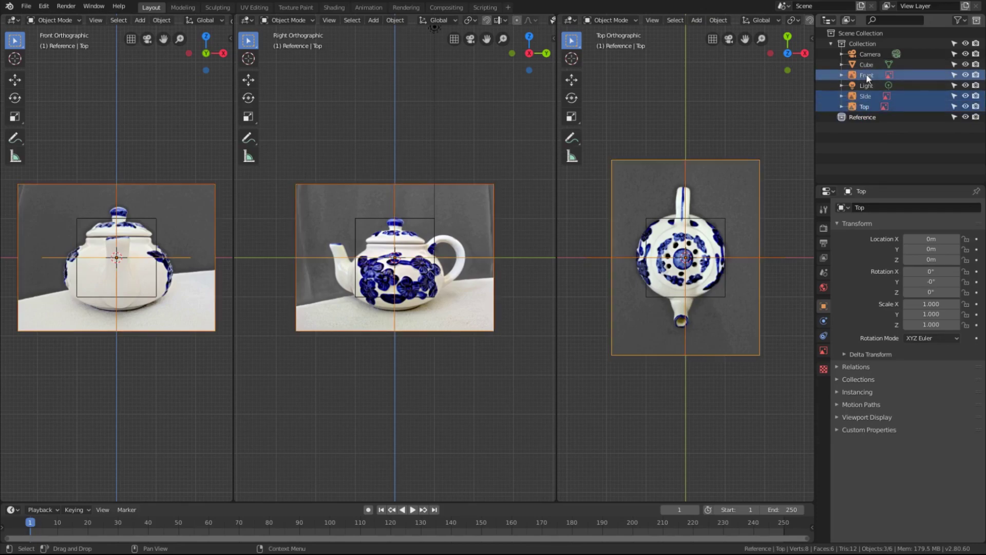
left_click_drag(869, 77, 856, 119)
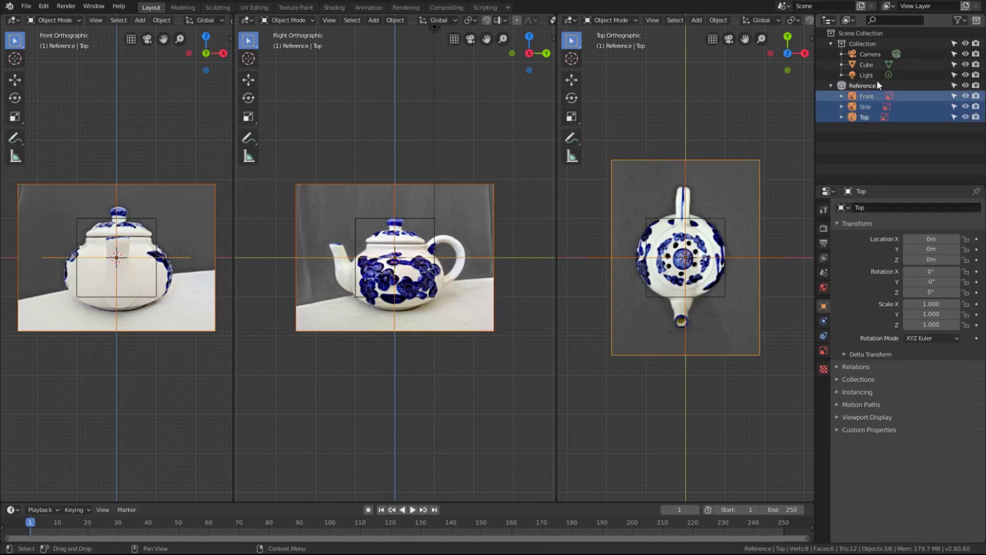
left_click(956, 86)
Step: Clear the viewport selection, then select the Side and Front images in the Outliner
left_click_drag(788, 132, 665, 179)
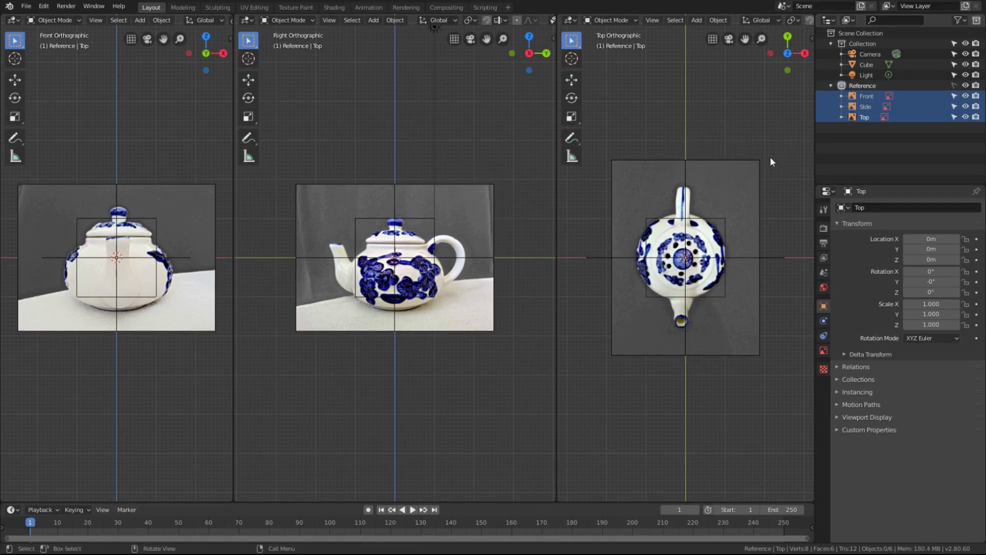
left_click(866, 97)
left_click(865, 105)
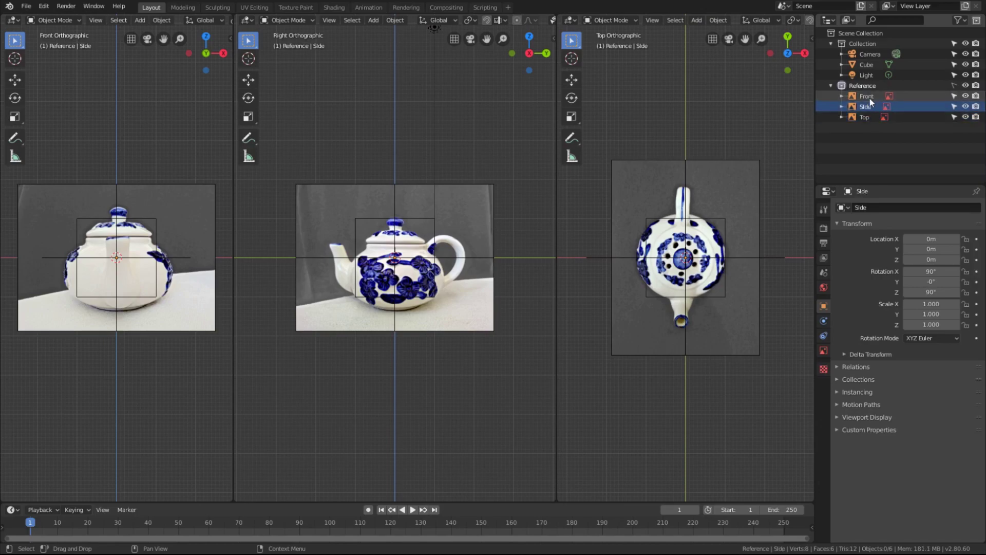
left_click(870, 95)
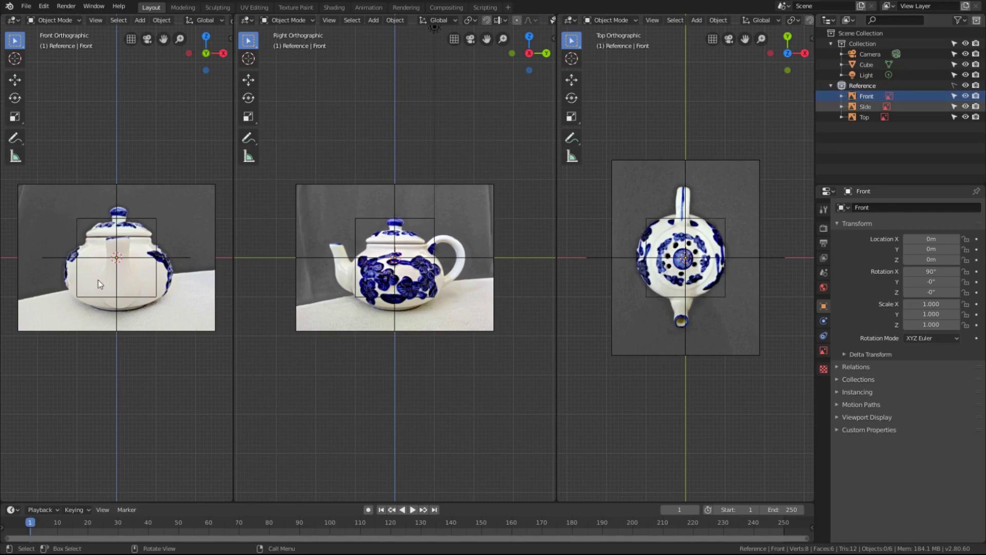
left_click(150, 221)
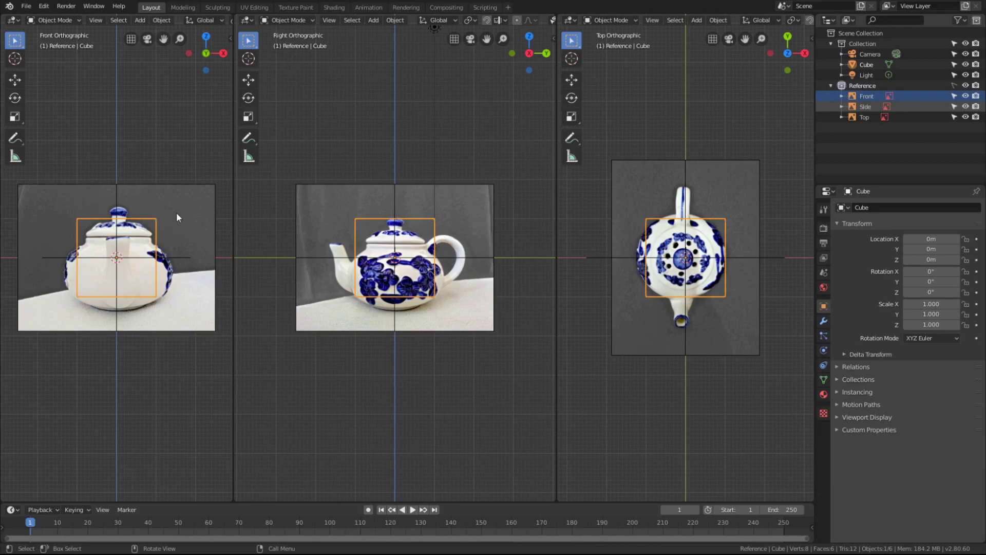
left_click(867, 96)
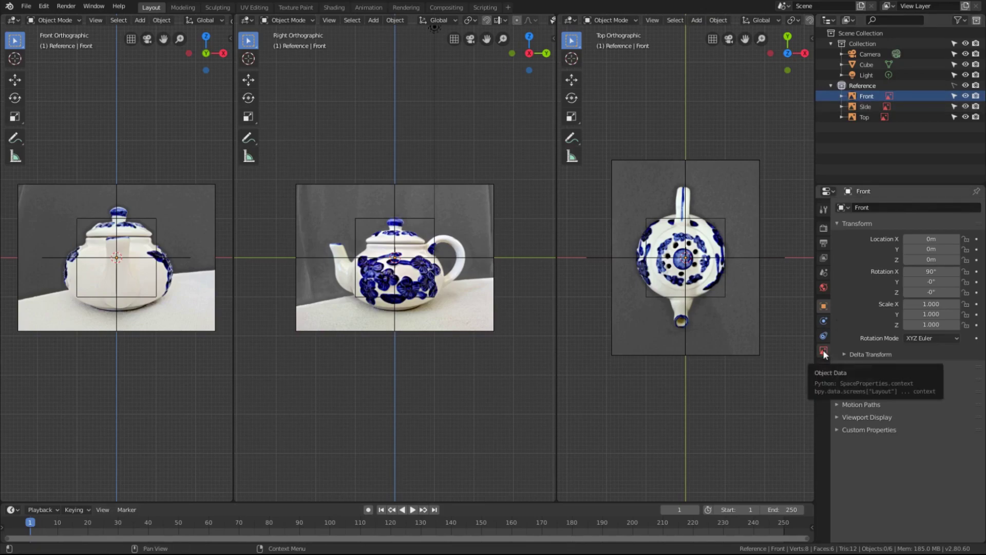
left_click(869, 64)
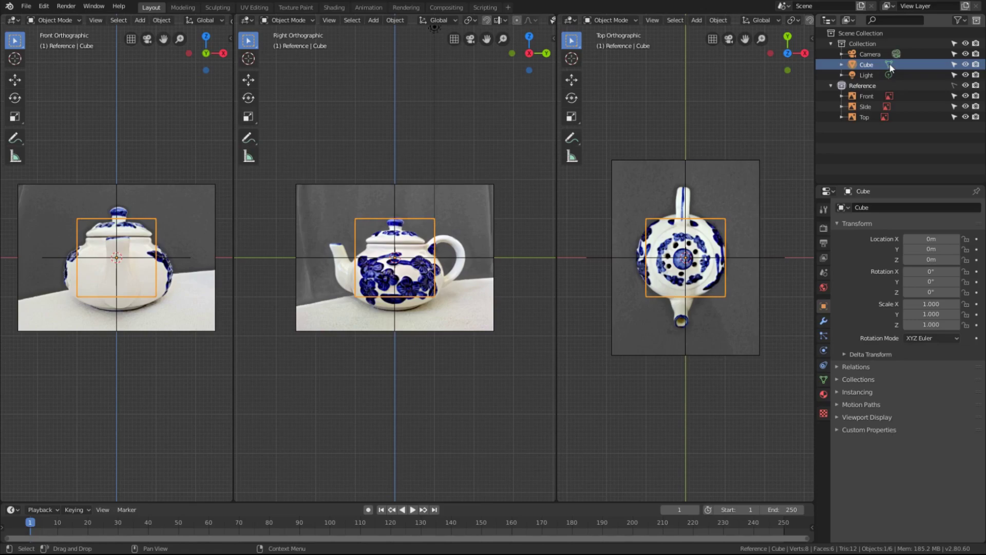
left_click(868, 94)
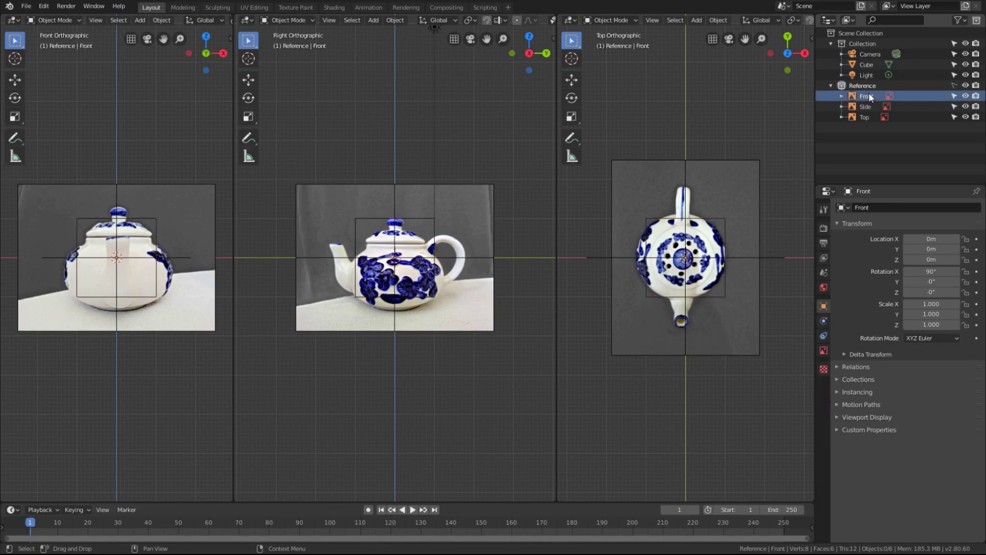
left_click(824, 351)
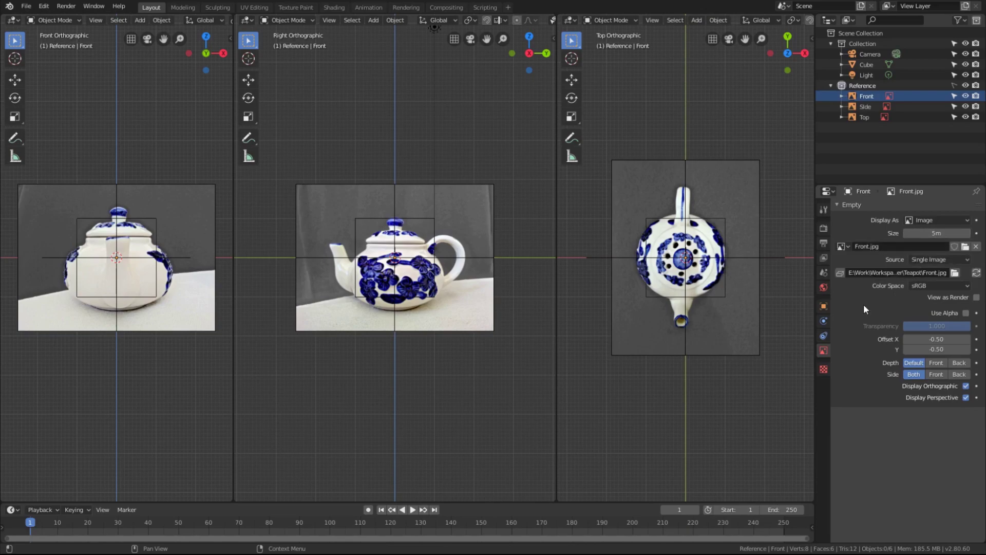
Step: Set the Unit System to None under Scene properties > Units
left_click(823, 275)
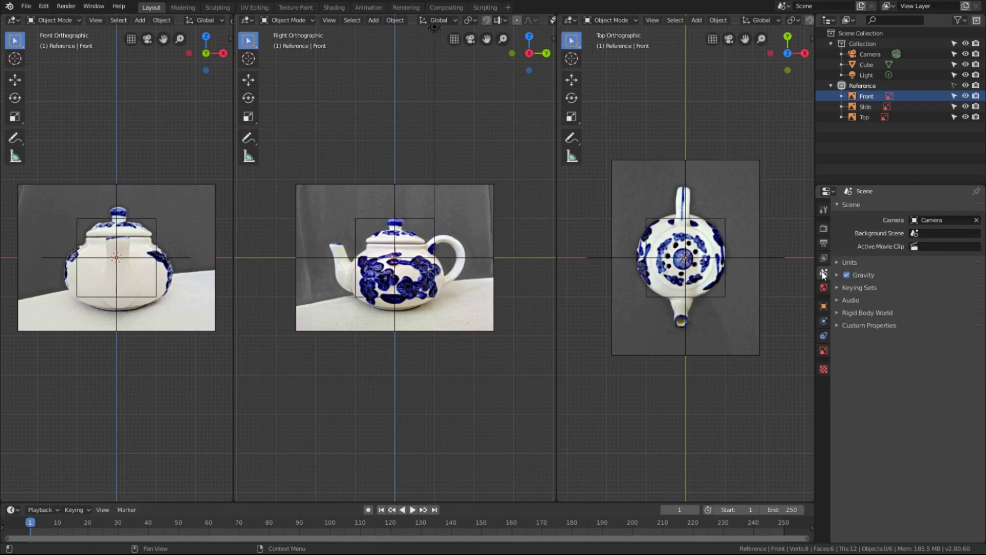
left_click(837, 262)
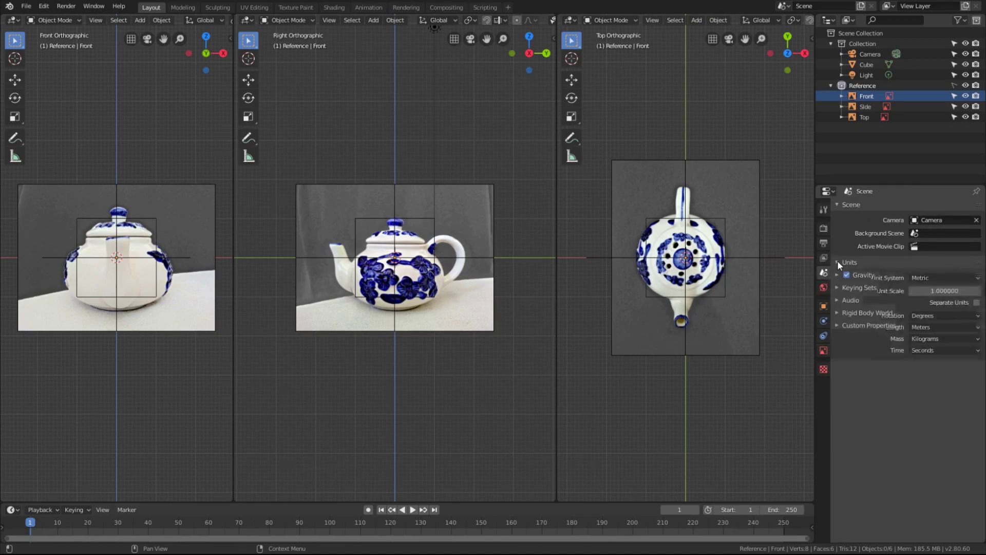
left_click(971, 279)
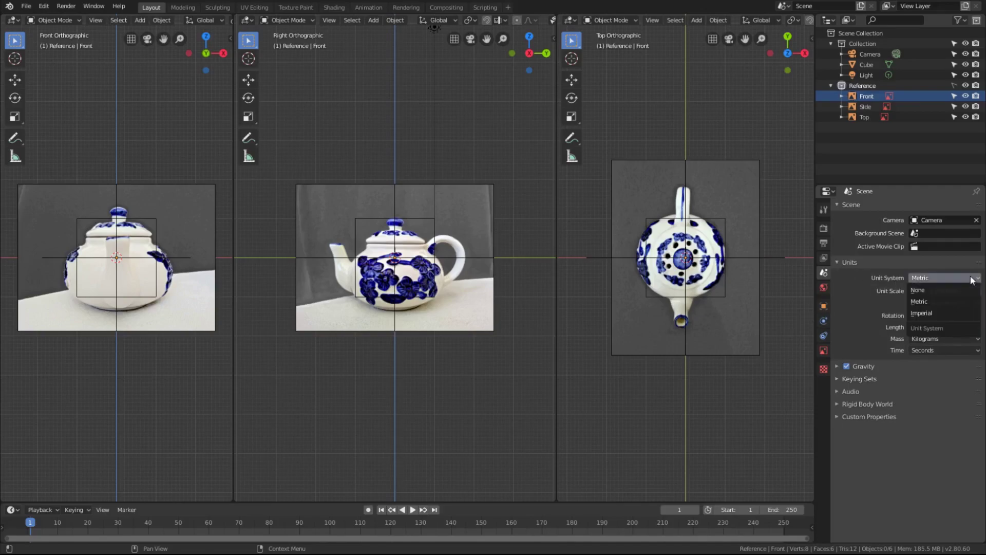
left_click(923, 291)
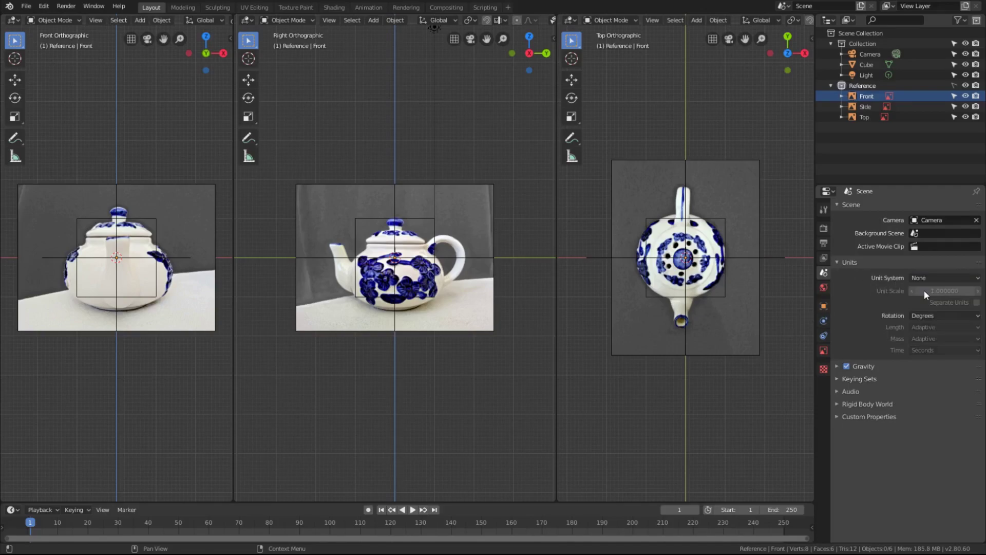
left_click(823, 349)
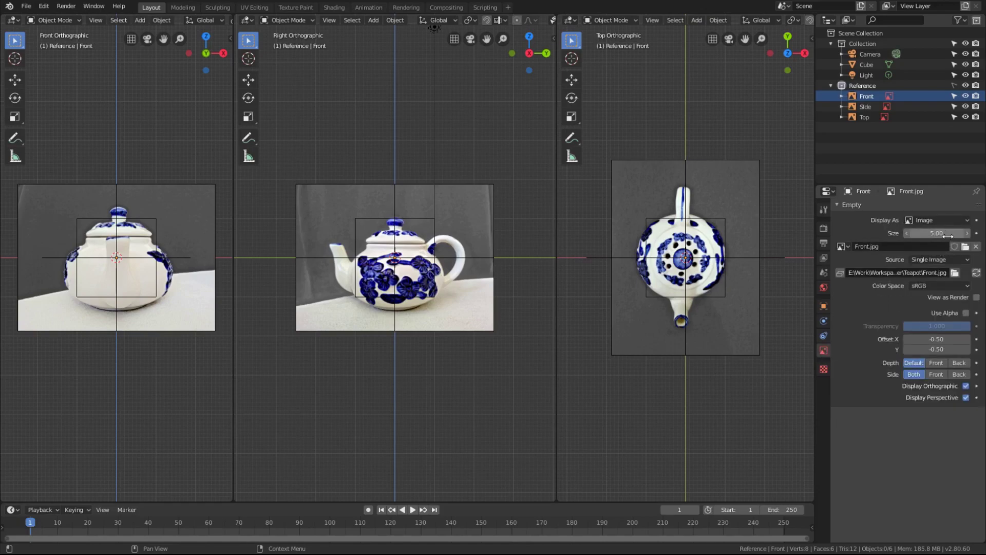
Step: Resize the Front reference image to 3.59 and select the cube to compare the fit
left_click_drag(945, 232, 933, 233)
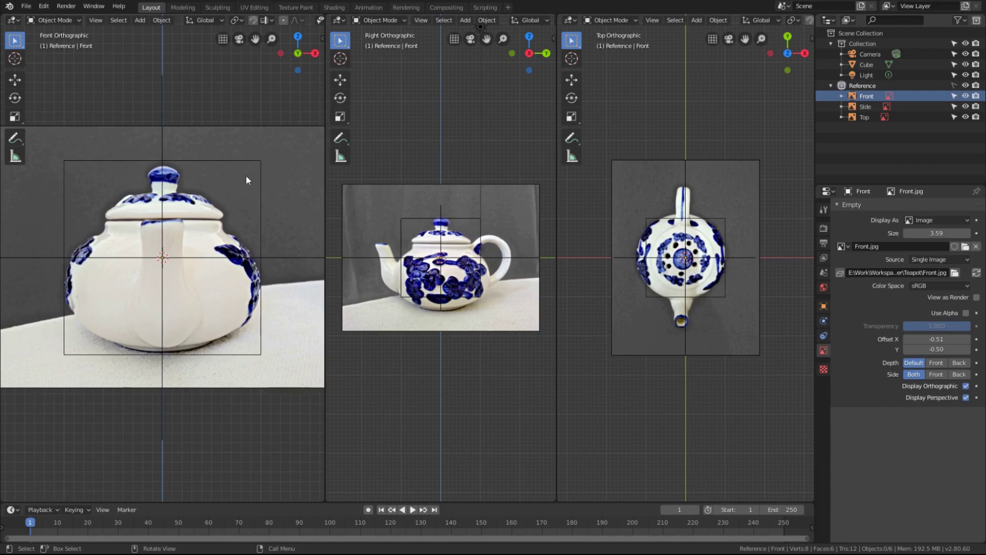
left_click(257, 165)
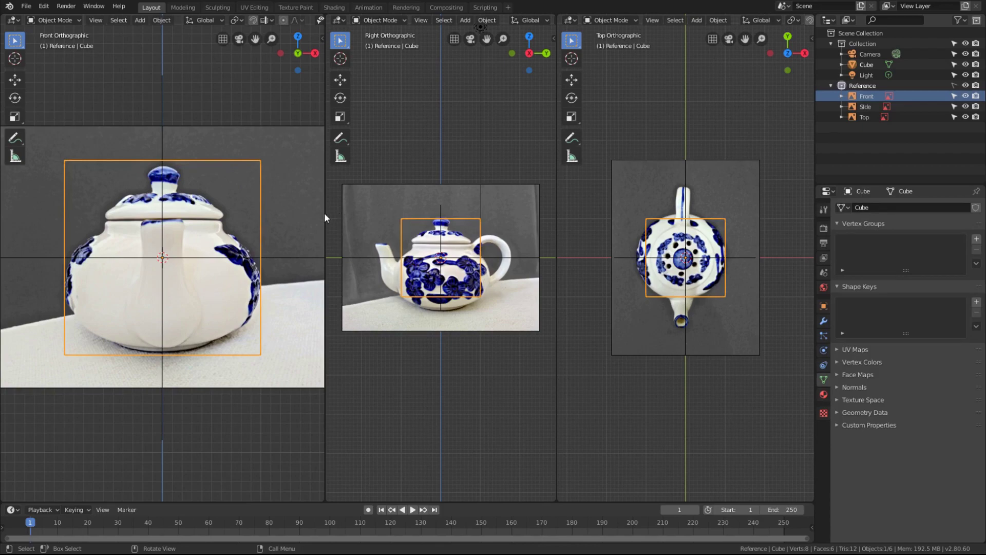
Step: Widen the Right view and resize the Side reference image to 4.04 with Y offset -0.46
left_click_drag(325, 212, 236, 214)
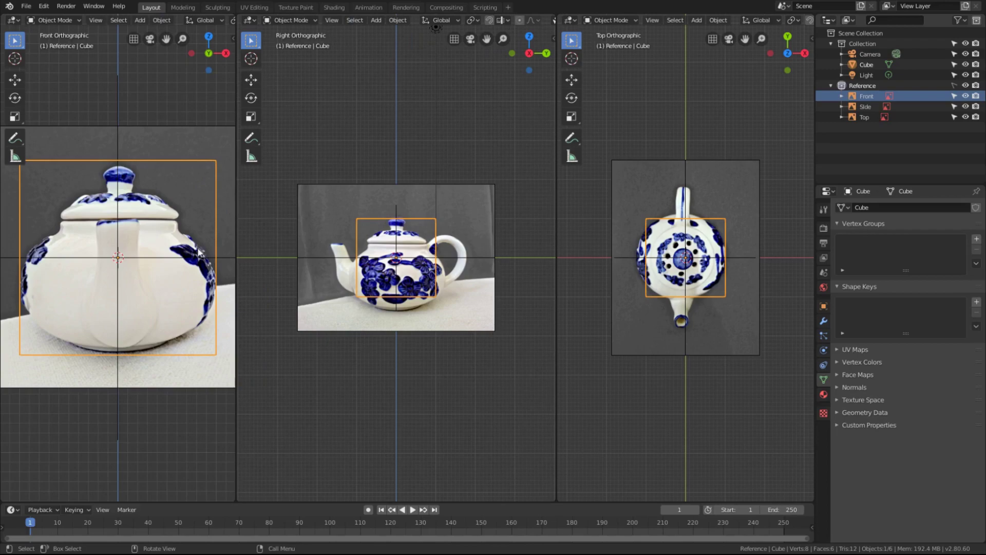
scroll(430, 267, "up", 2)
scroll(431, 265, "up", 1)
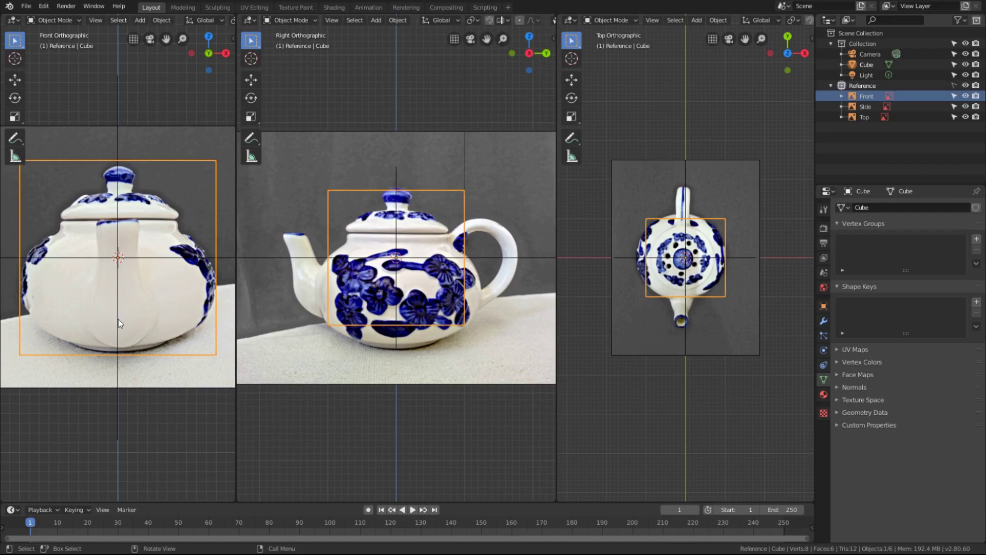
left_click(865, 106)
left_click_drag(936, 233, 929, 233)
scroll(474, 211, "up", 3)
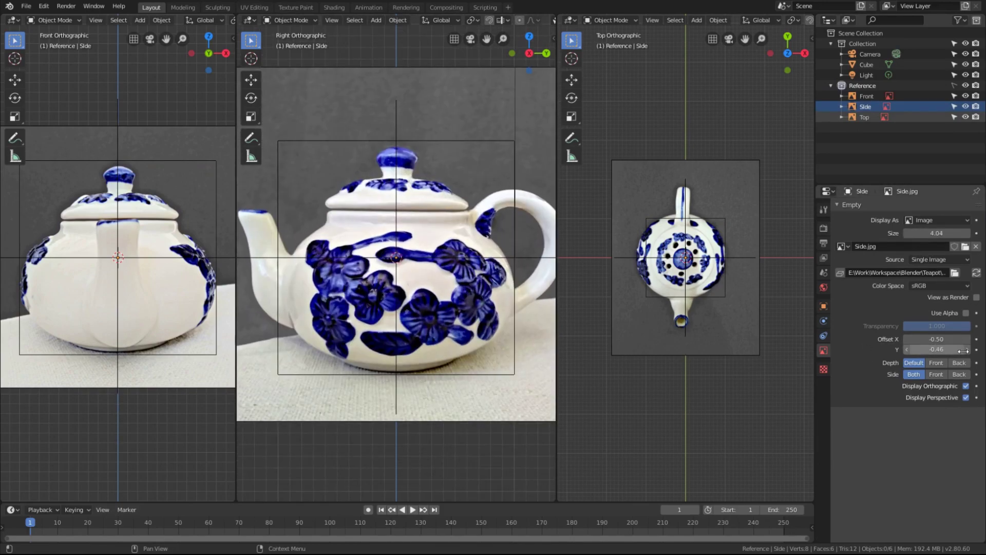
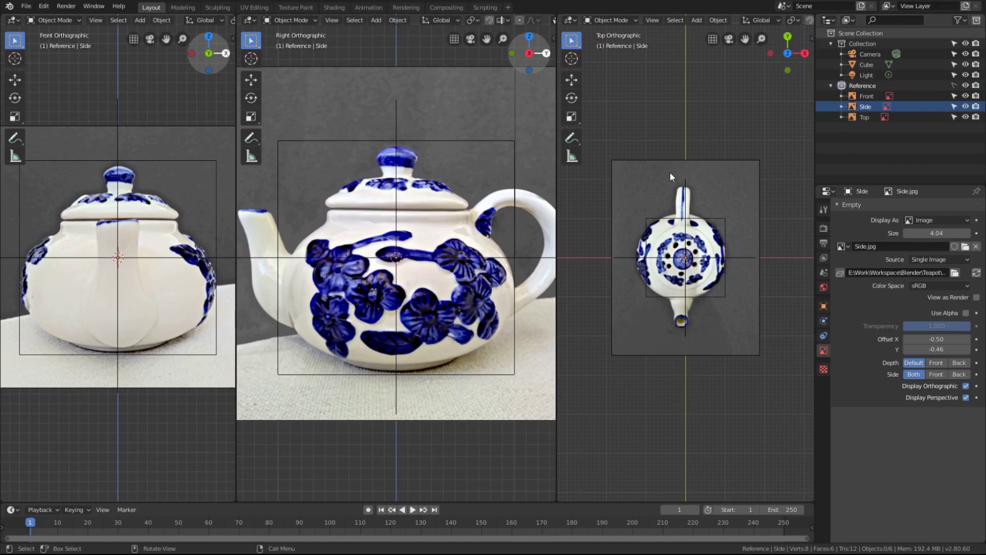
scroll(672, 180, "up", 2)
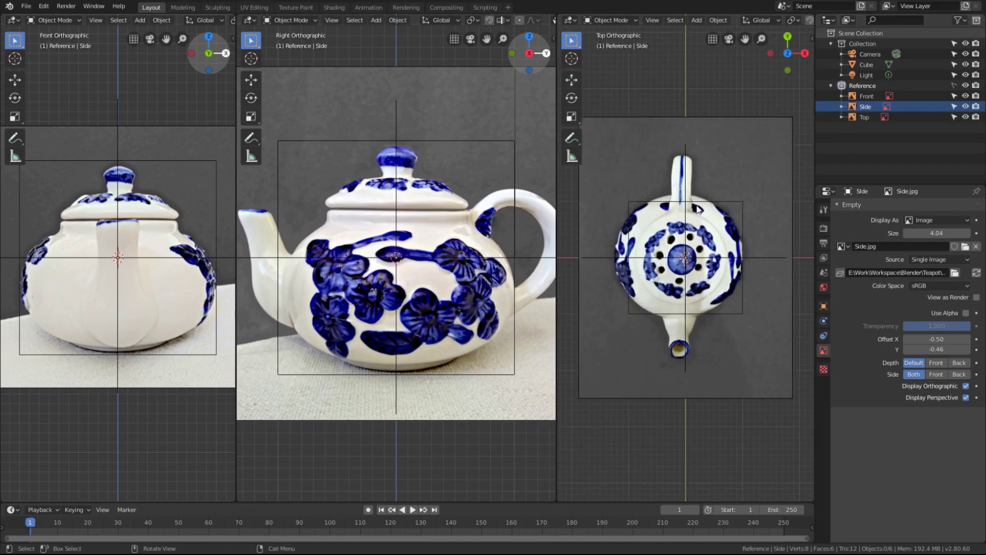
scroll(696, 208, "down", 1)
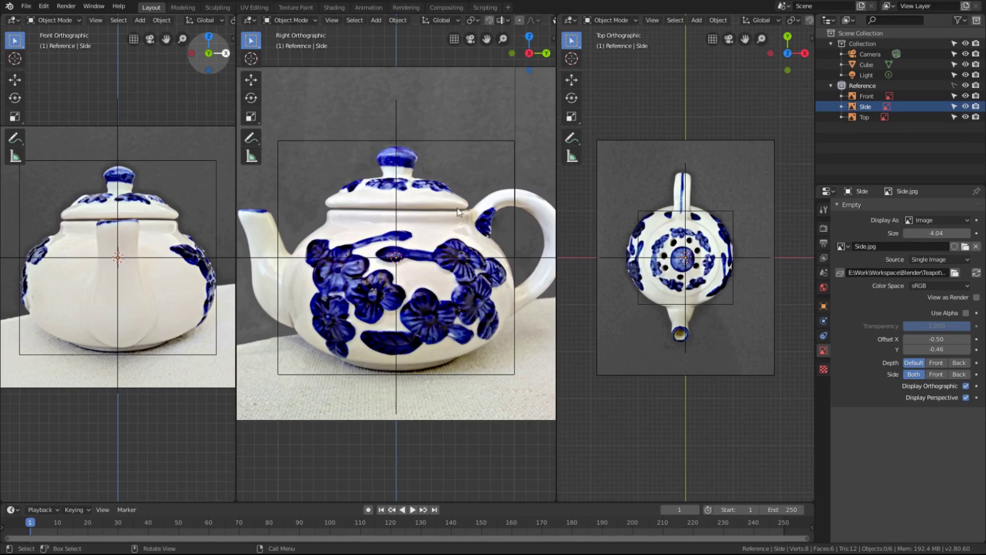
scroll(461, 203, "down", 1)
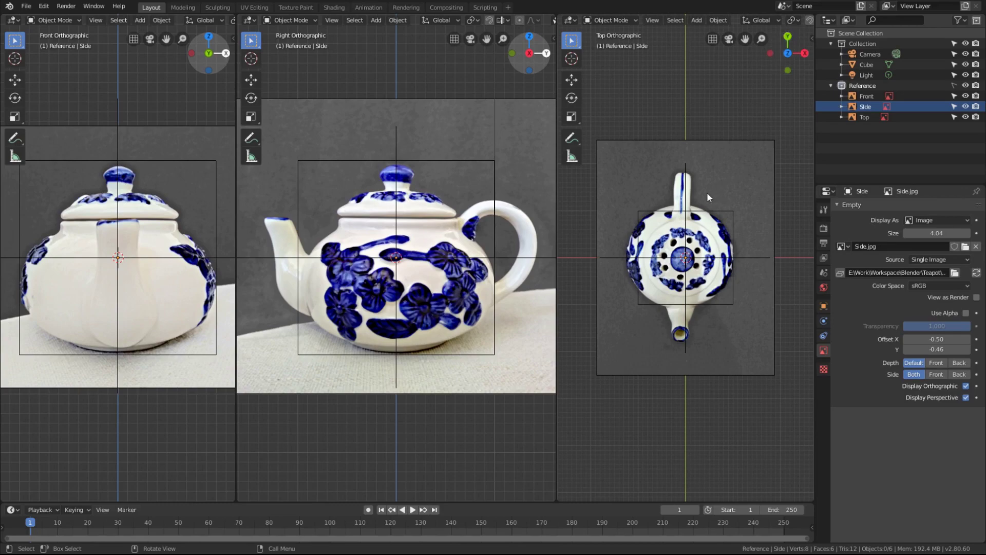
scroll(706, 192, "up", 2)
scroll(732, 177, "down", 1)
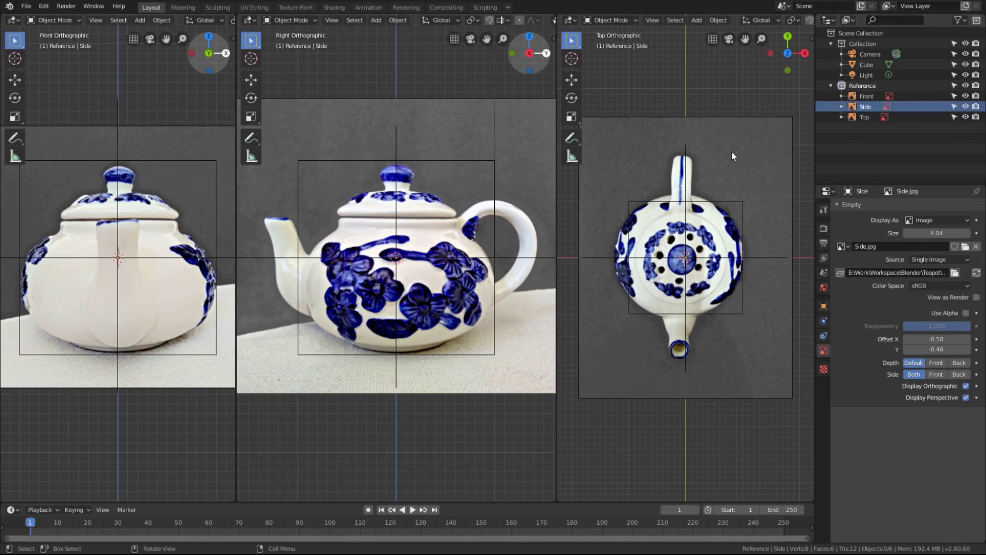
Step: Make Top the active reference, revert a trial 180° flip, and disable reference selectability
left_click(763, 133)
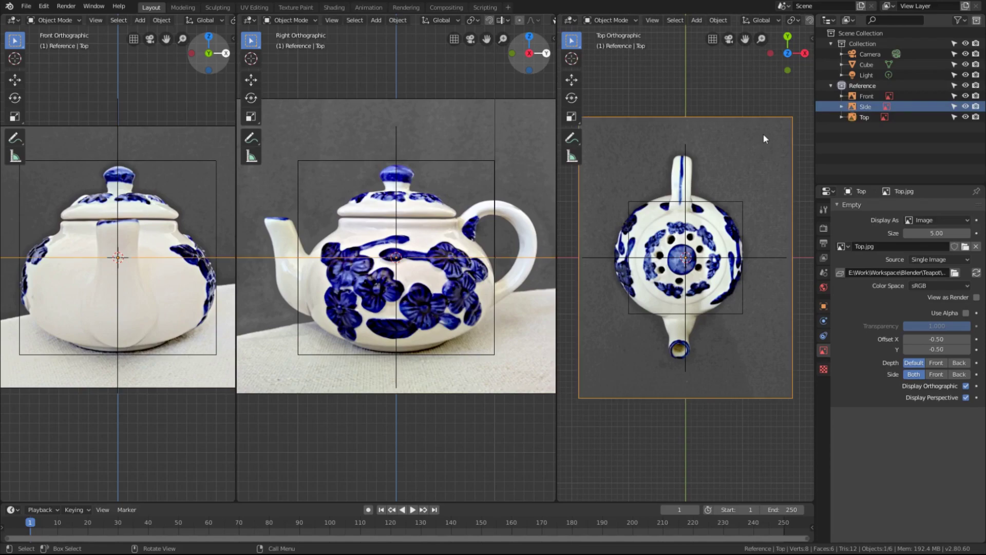
left_click(863, 118)
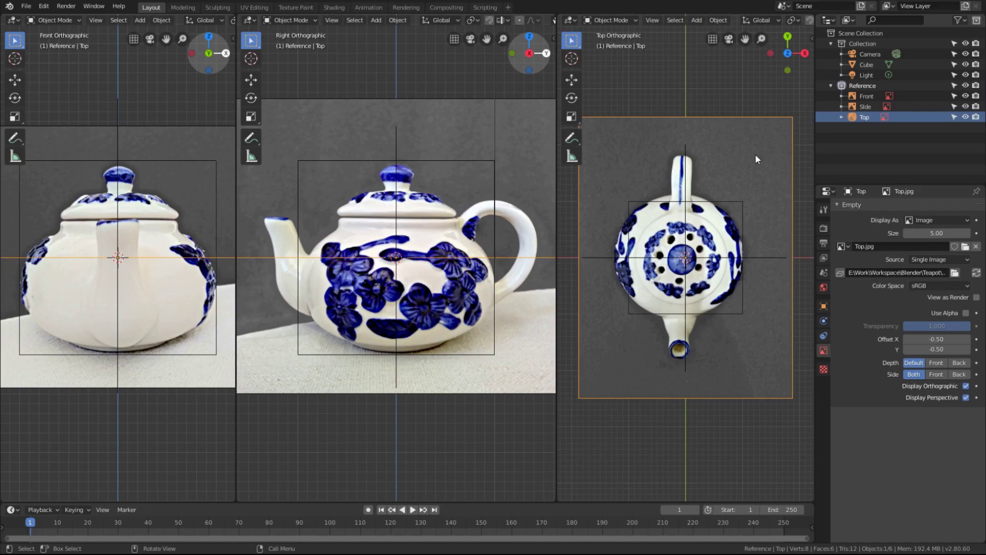
key("r")
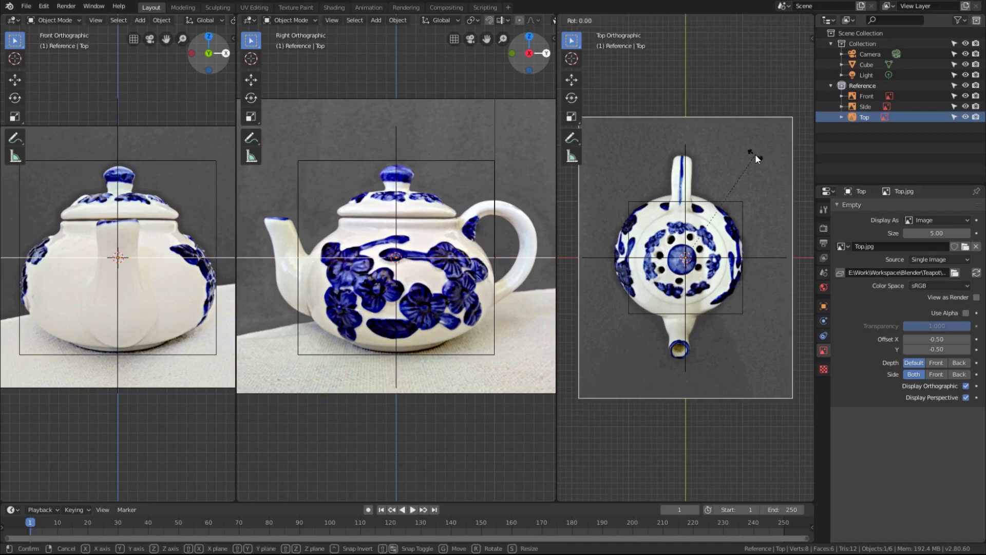
left_click(755, 154)
type("180")
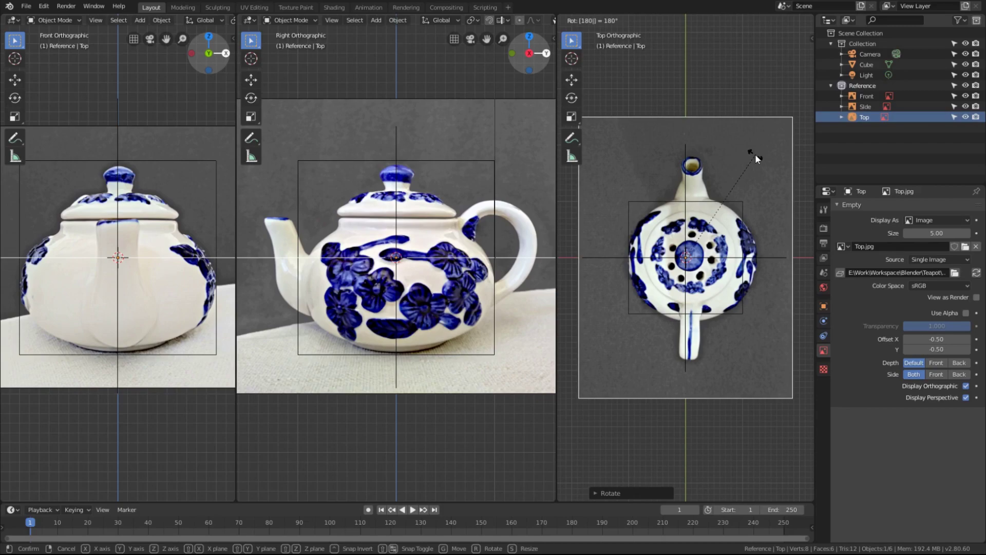
key("Return")
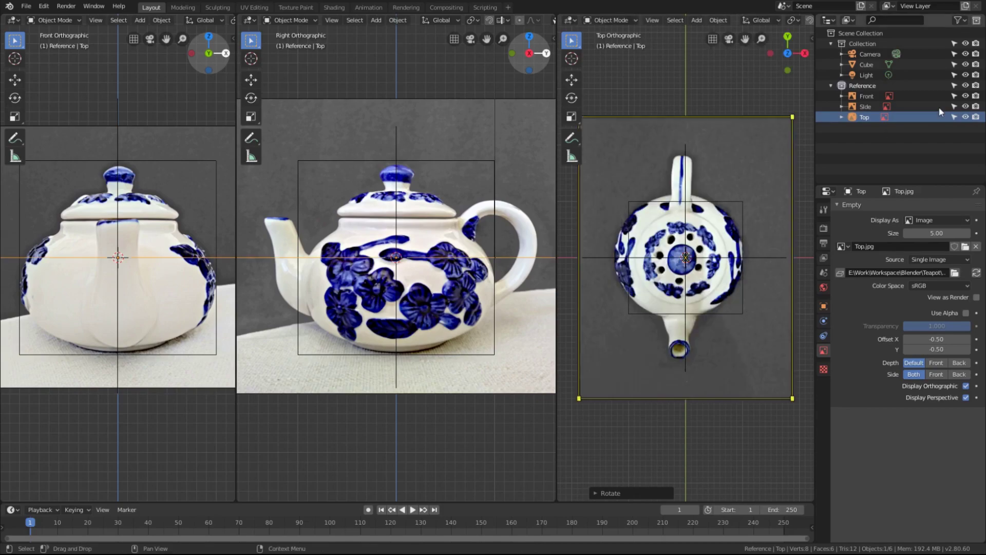
left_click(954, 86)
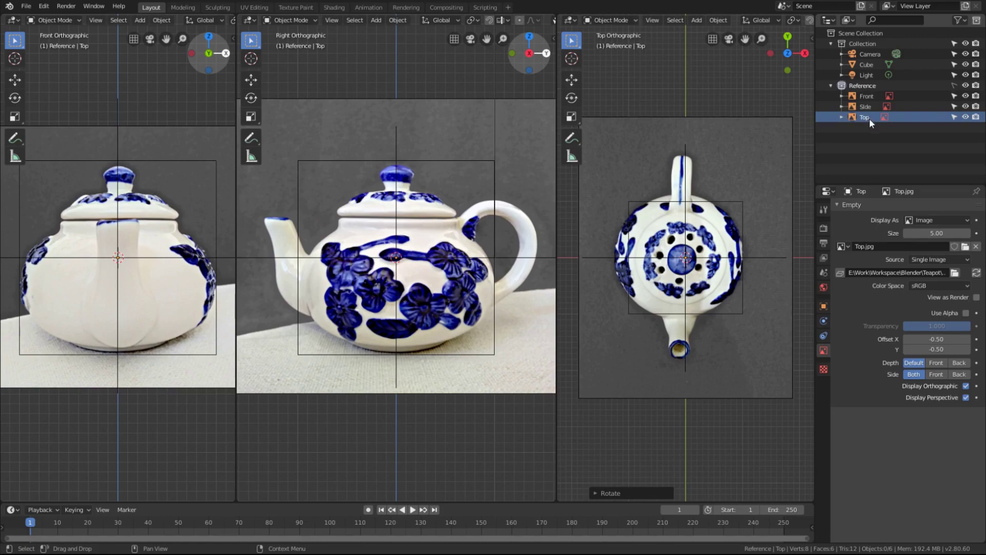
Step: Shrink the Top reference image to size 4.37 and widen the front and top viewports
left_click_drag(928, 233, 916, 234)
scroll(686, 254, "up", 2)
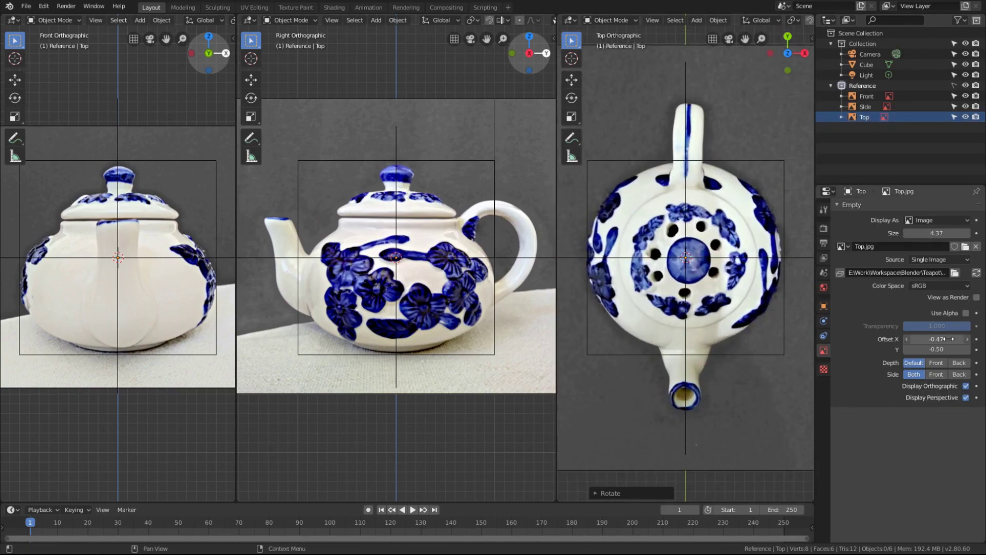
scroll(539, 255, "down", 1)
left_click_drag(557, 255, 533, 248)
left_click_drag(236, 246, 265, 247)
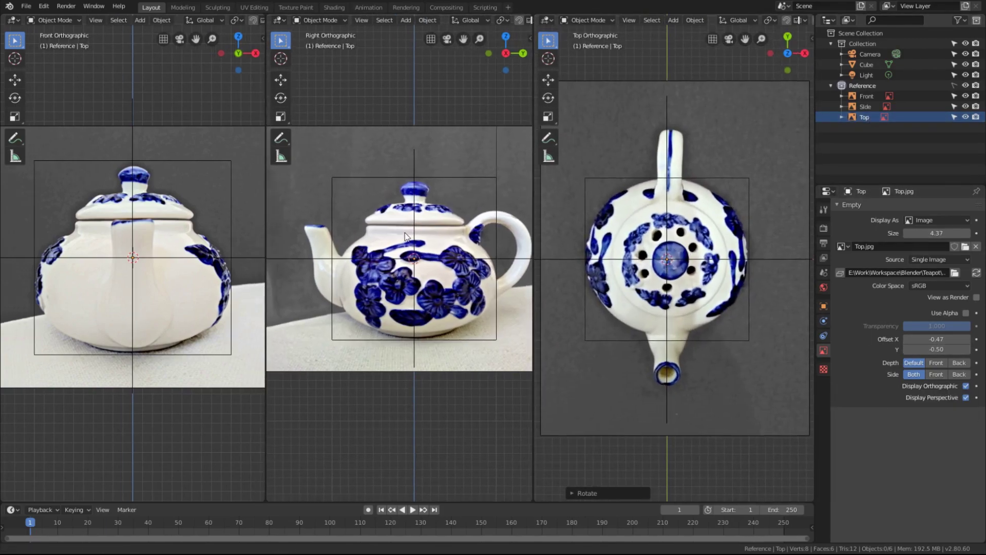
middle_click_drag(566, 228, 560, 231, "shift")
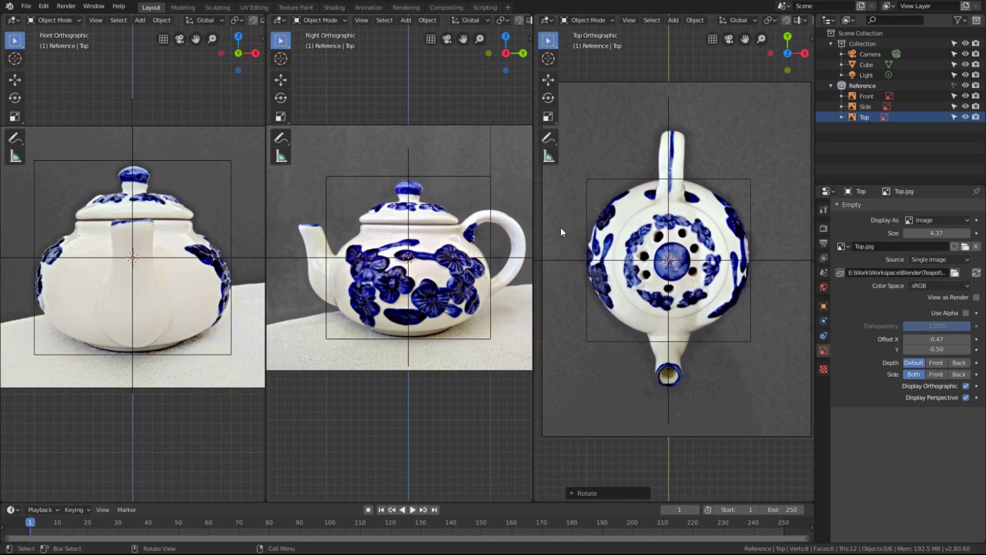